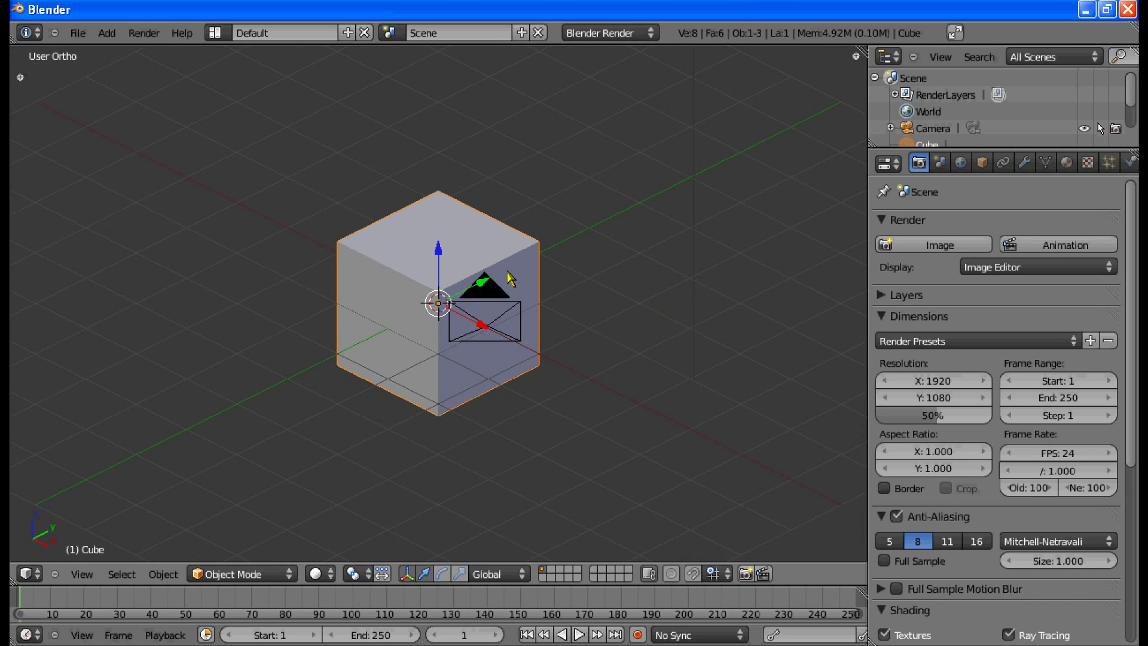
Step: Delete the default cube from the scene
key("KP_1")
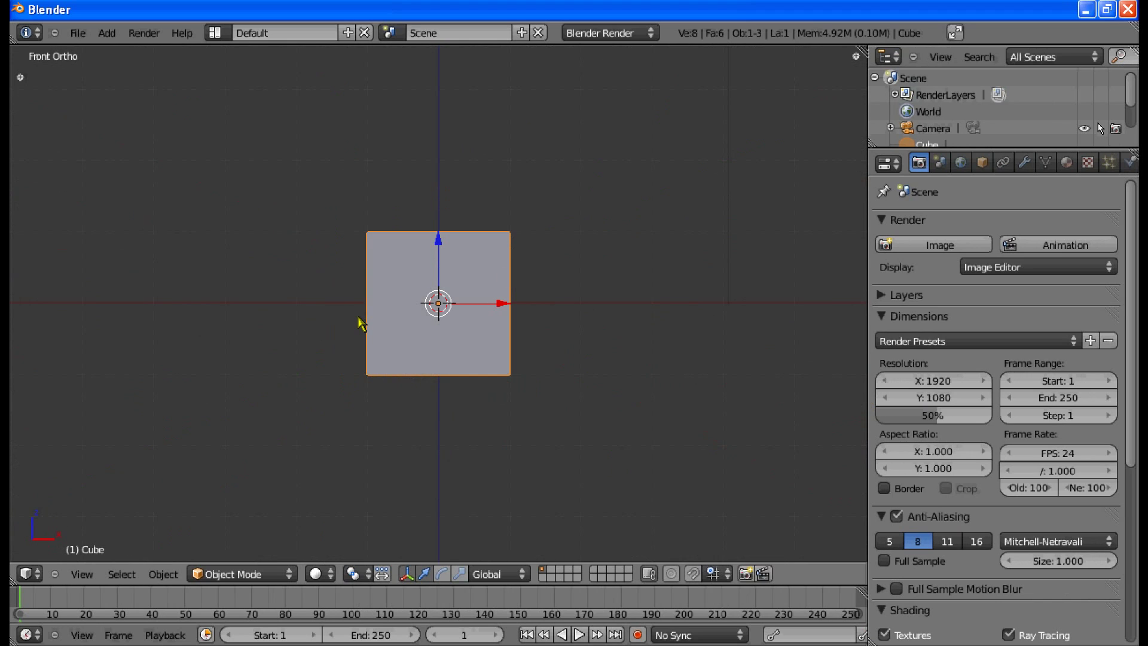
key("x")
left_click(435, 247)
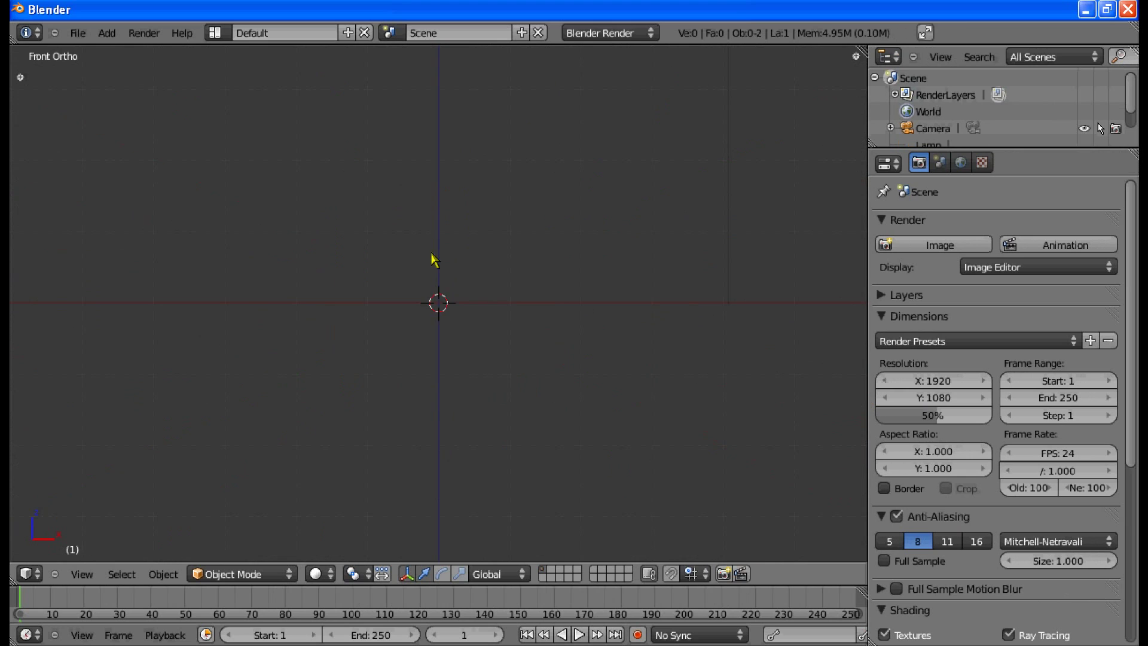
Step: Add a text object at the 3D cursor and rotate it upright in the right side view
key("shift+a")
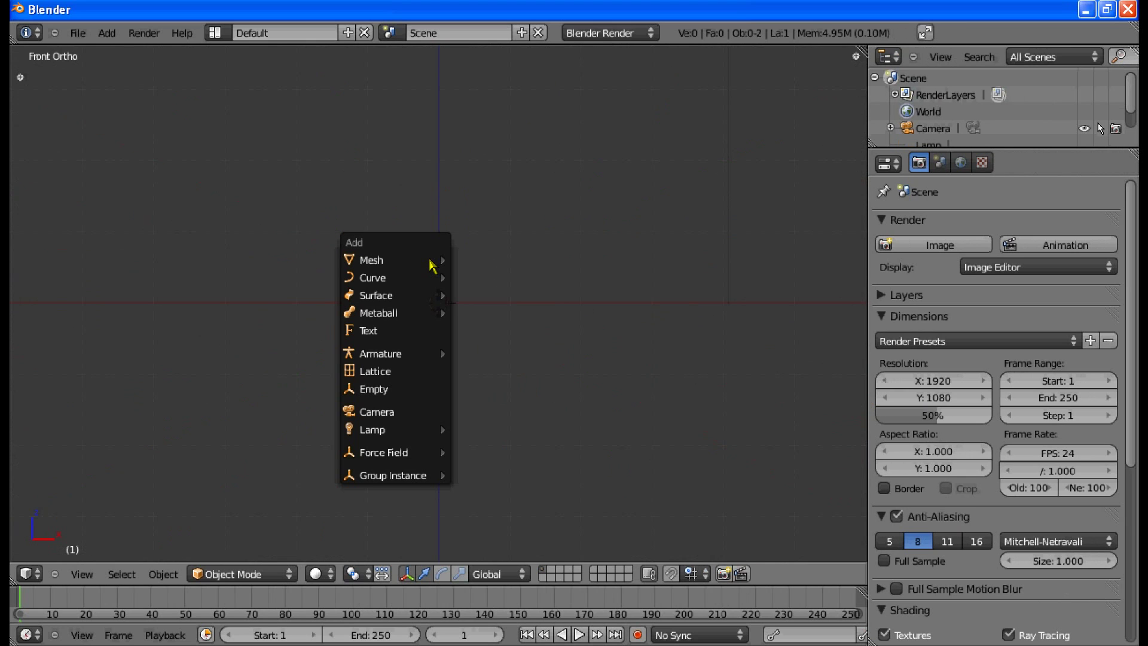
left_click(402, 331)
key("KP_3")
key("r")
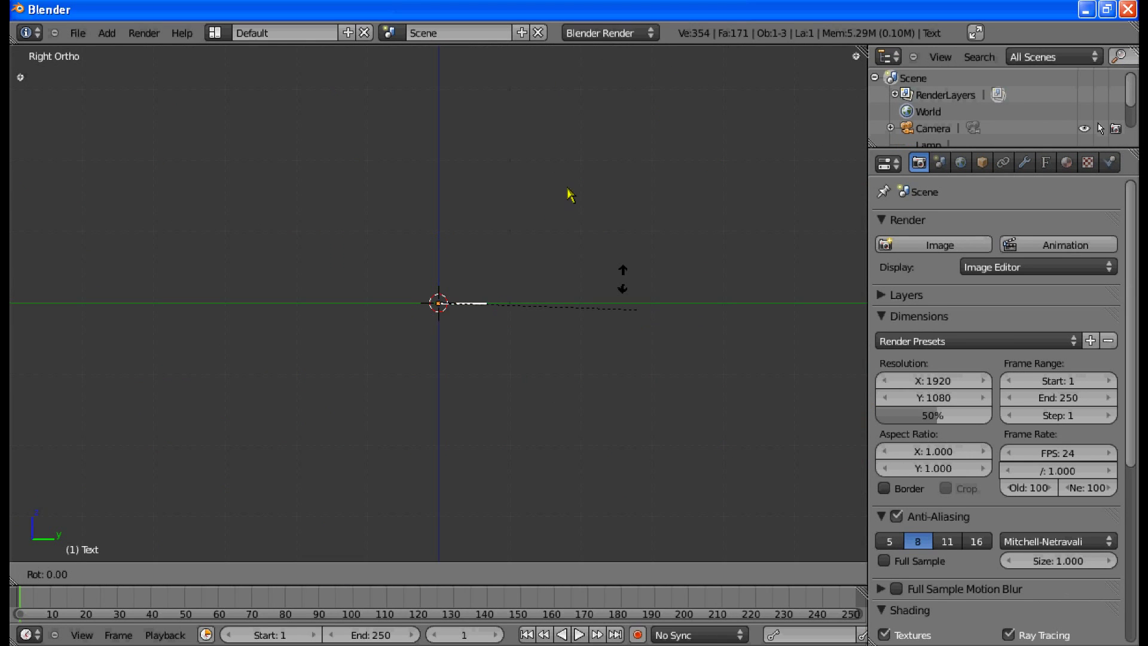
left_click(450, 162)
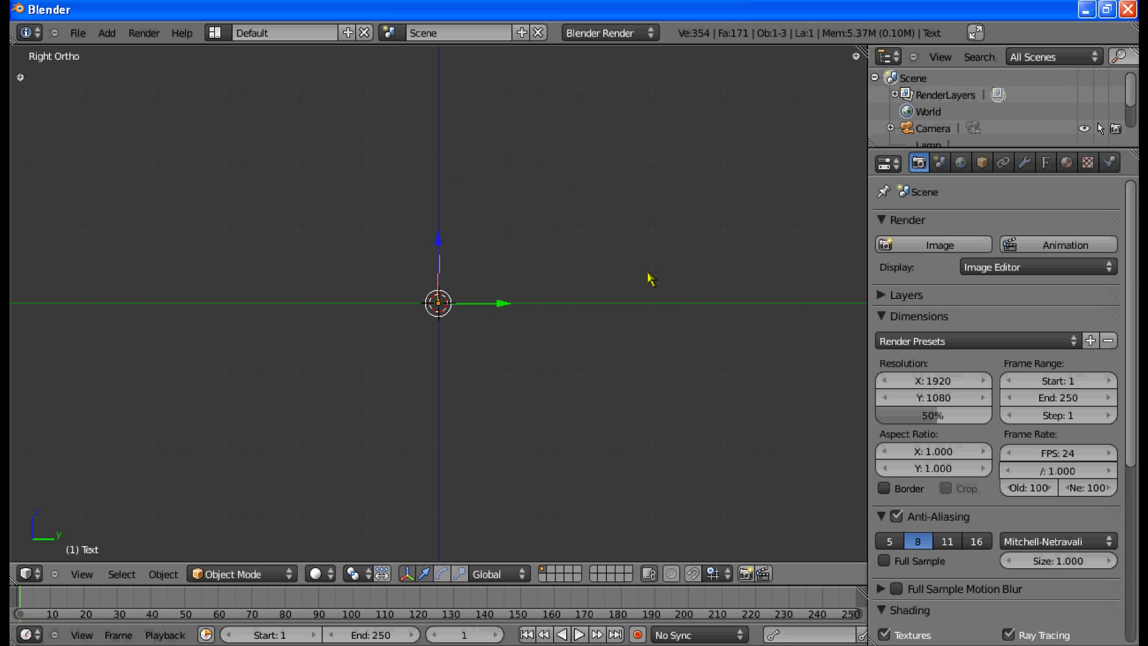
Step: Hide the 3D transform manipulator and fine-tune the text's rotation until it stands vertical
left_click(407, 573)
key("r")
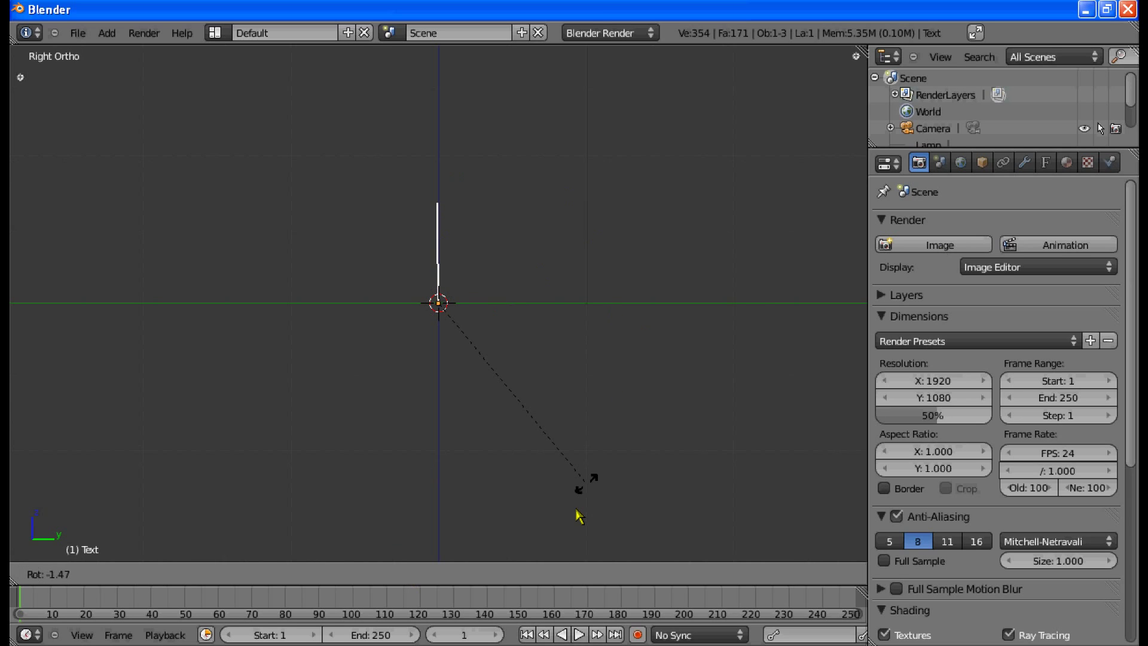
left_click(534, 522)
Step: Move the text along the X axis so it sits roughly centred on the origin
key("KP_1")
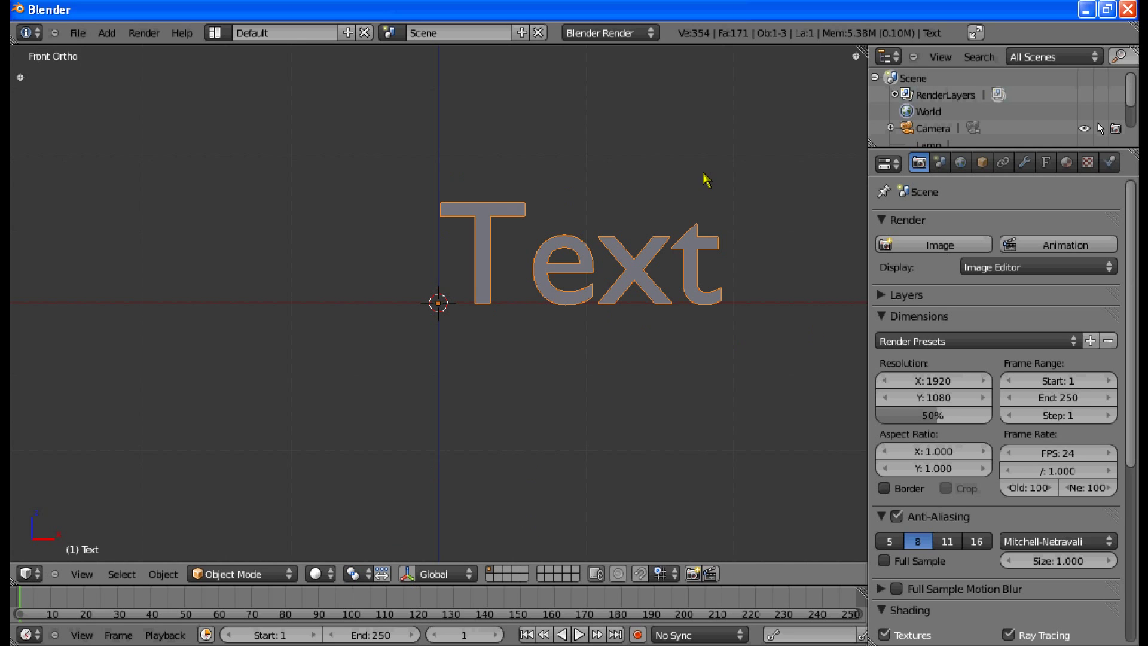
key("g")
key("x")
left_click(558, 192)
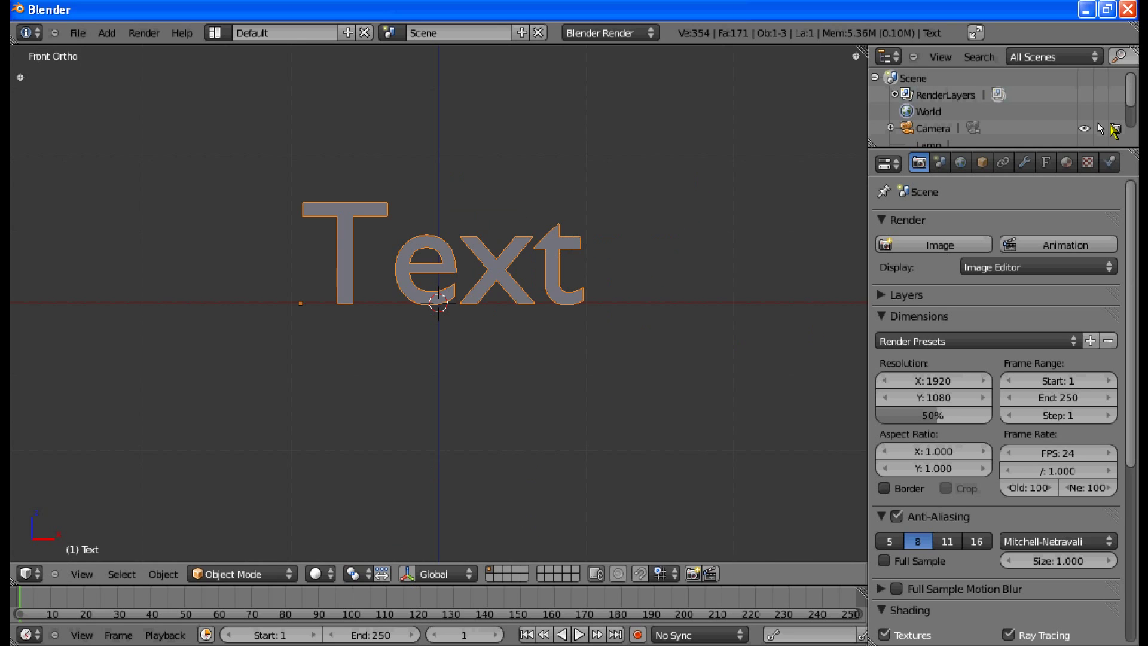
Step: Turn off the text's Front and Back fill and set its bevel depth to 0.01
left_click(1045, 162)
key("KP_3")
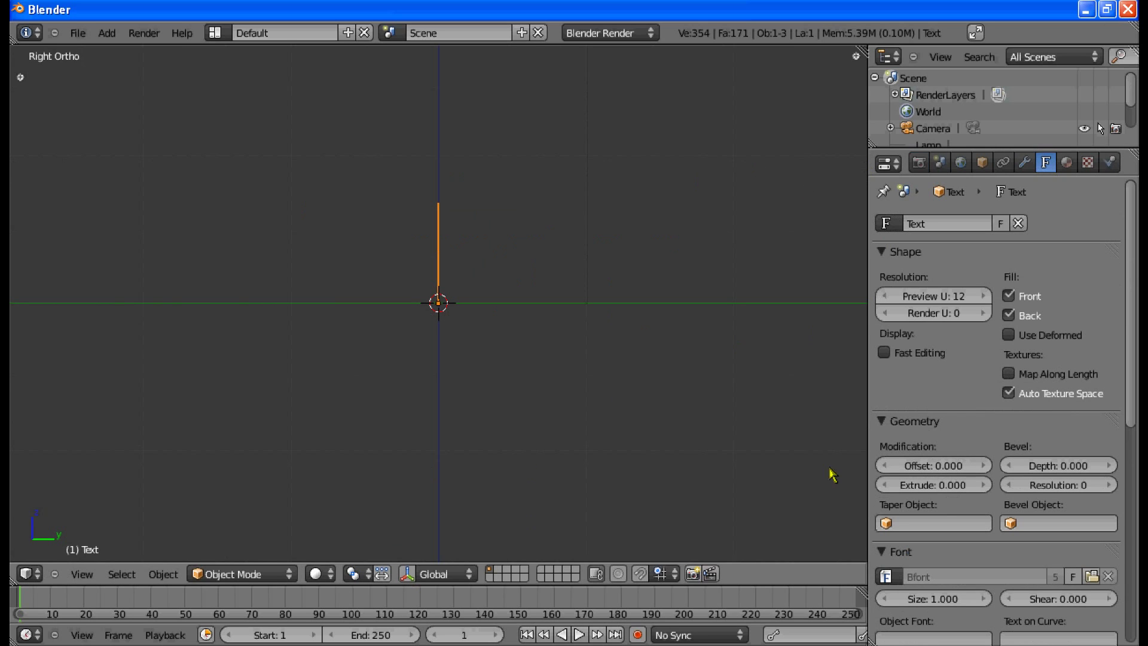
left_click(1009, 316)
left_click(1009, 295)
left_click(1056, 466)
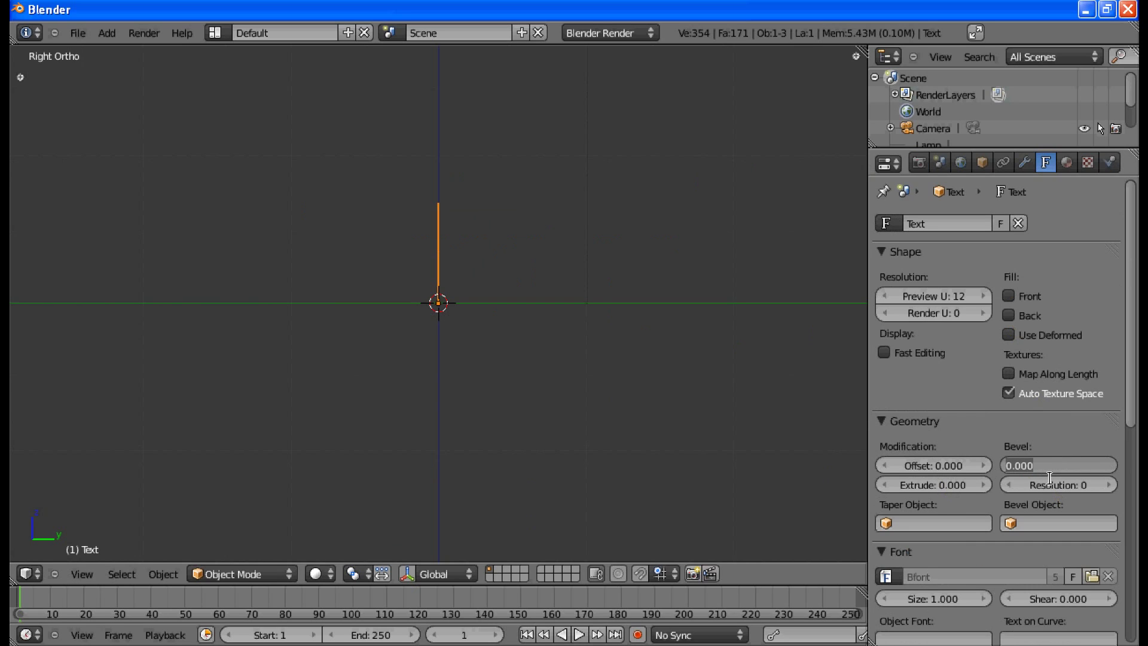
type(".01")
key("Return")
Step: Try an extrusion of 0.1 on the text, and settle on an extrude value of 0.05
left_click(935, 484)
type(".1")
key("Return")
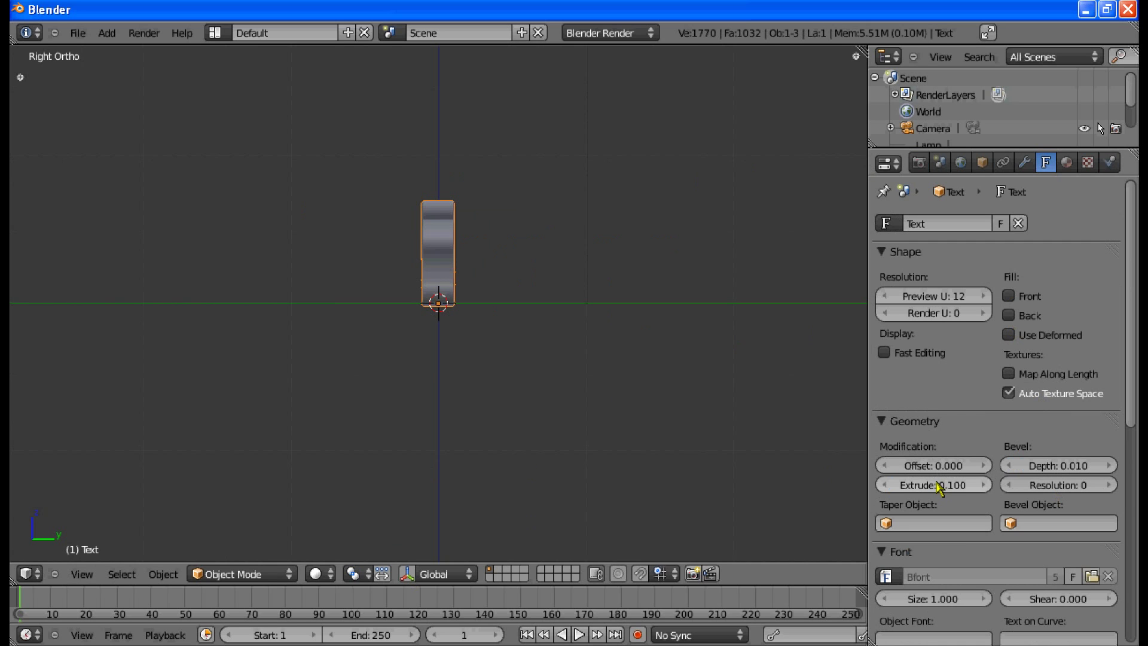
left_click(939, 486)
type(".05")
key("Return")
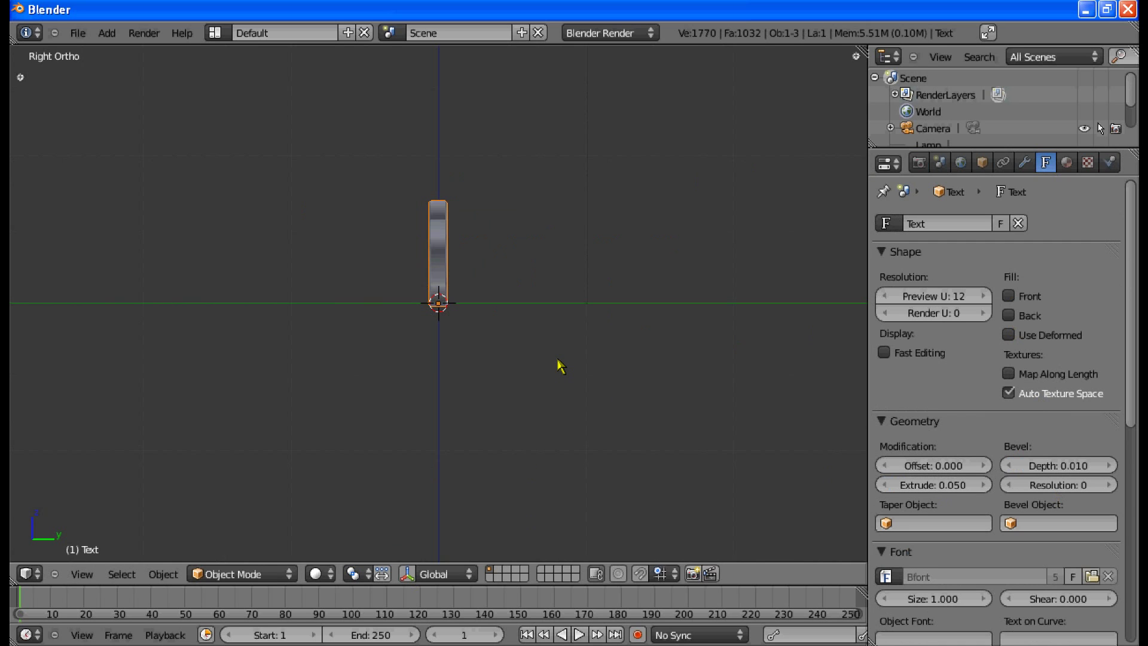
Step: Turn the Front and Back fill of the extruded text on again
key("KP_4")
key("KP_4")
key("KP_4")
key("KP_4")
key("KP_4")
key("KP_4")
key("KP_8")
key("KP_8")
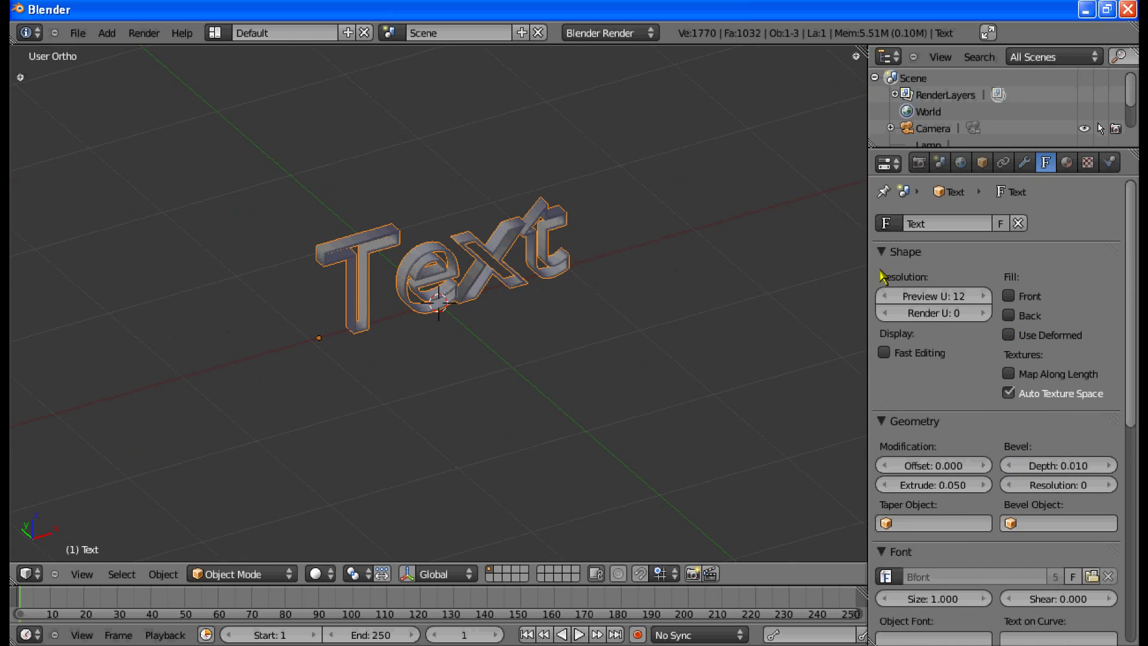
left_click(1008, 315)
left_click(1009, 295)
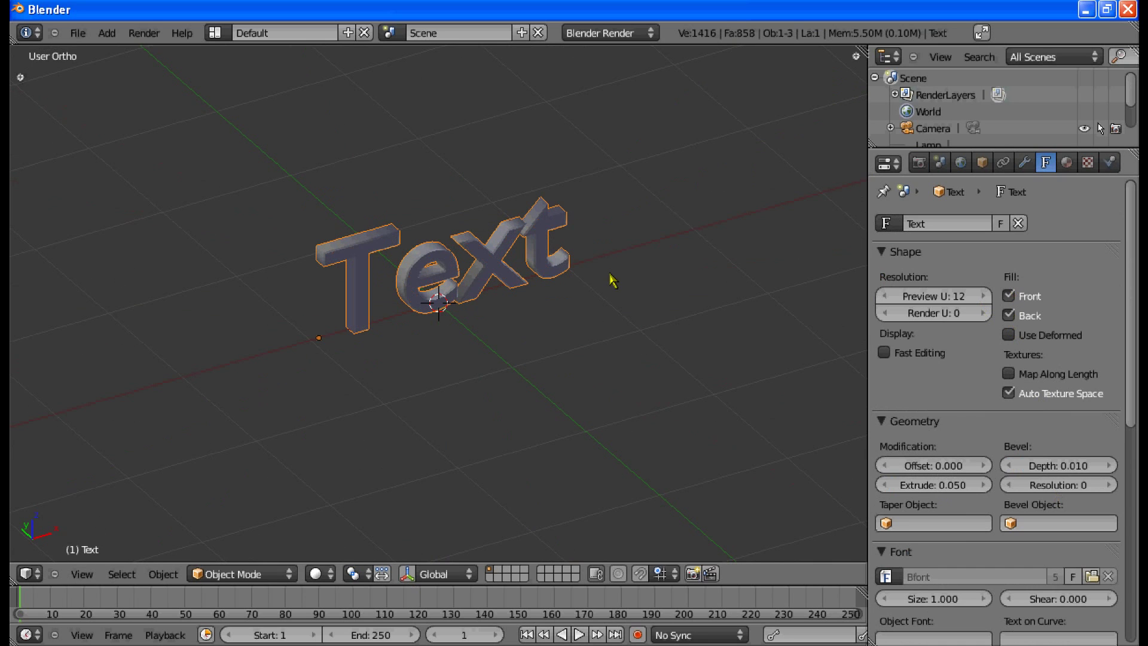
Step: Examine the filled, extruded text from several angles
key("KP_6")
key("KP_6")
key("KP_6")
key("KP_6")
key("KP_6")
key("KP_6")
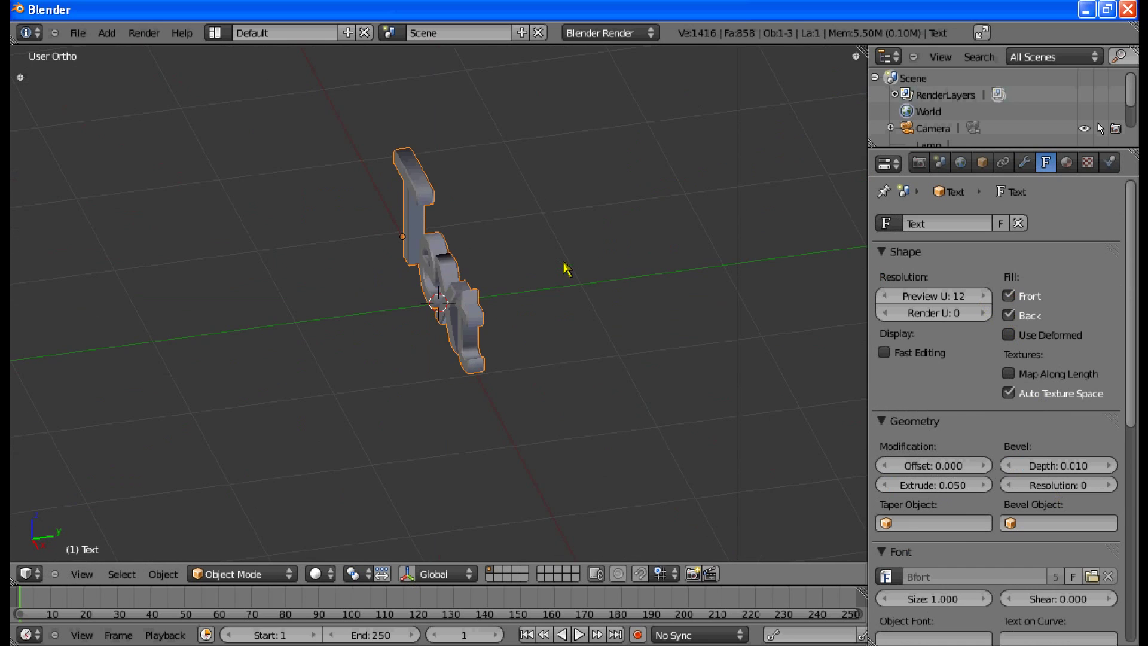
key("KP_4")
key("KP_4")
key("KP_4")
key("KP_4")
key("KP_4")
key("KP_4")
Step: Put the text object into Edit Mode and delete its default characters
key("Tab")
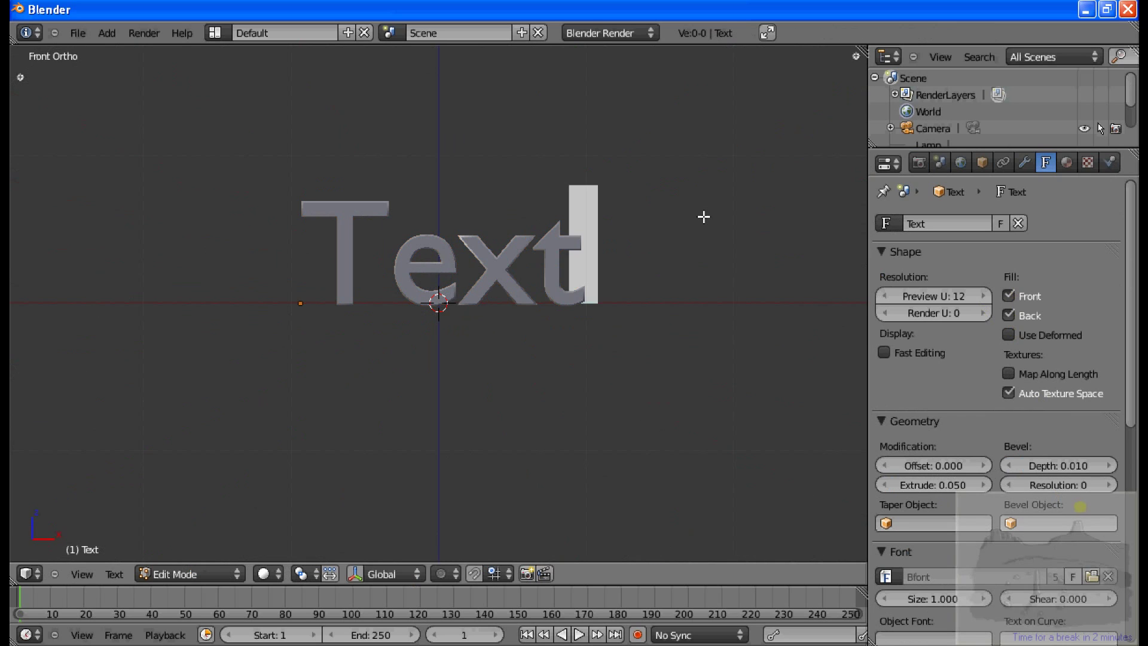
key("BackSpace")
key("BackSpace")
key("BackSpace")
key("BackSpace")
type("6t56")
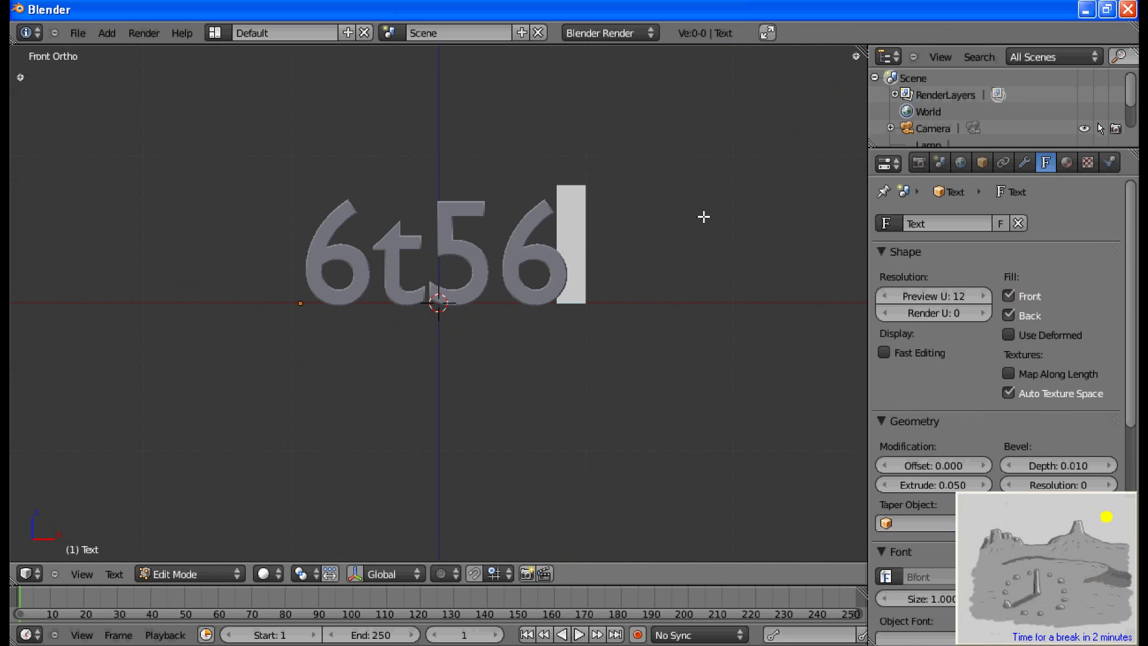
scroll(703, 216, "down", 1)
left_click(591, 176)
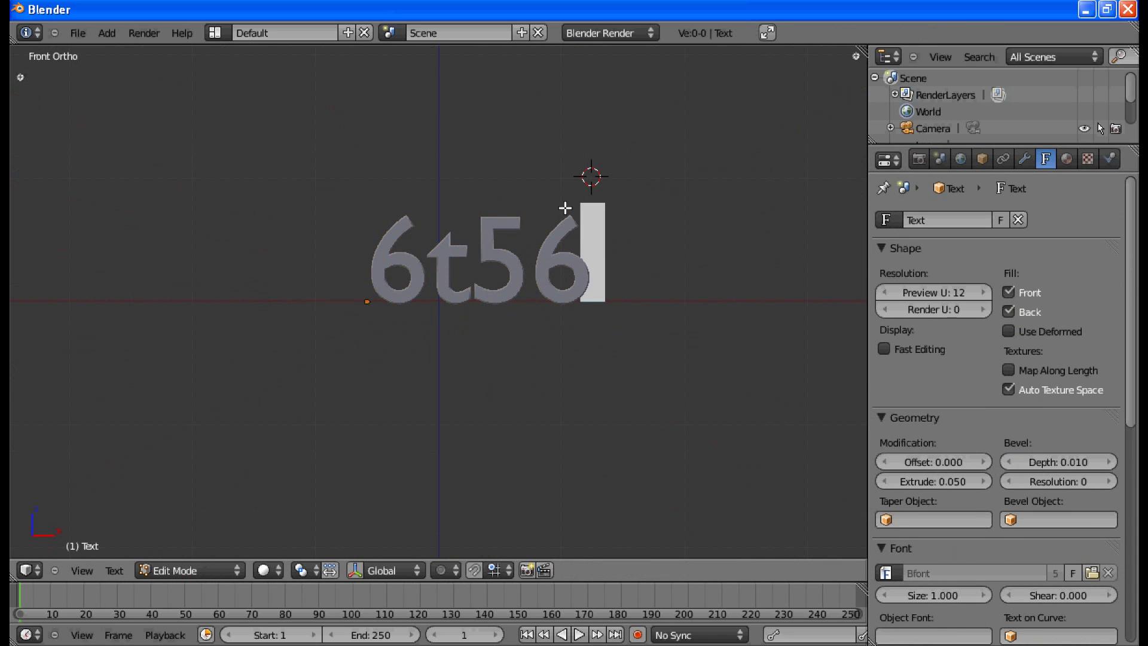
key("BackSpace")
key("BackSpace")
key("BackSpace")
key("BackSpace")
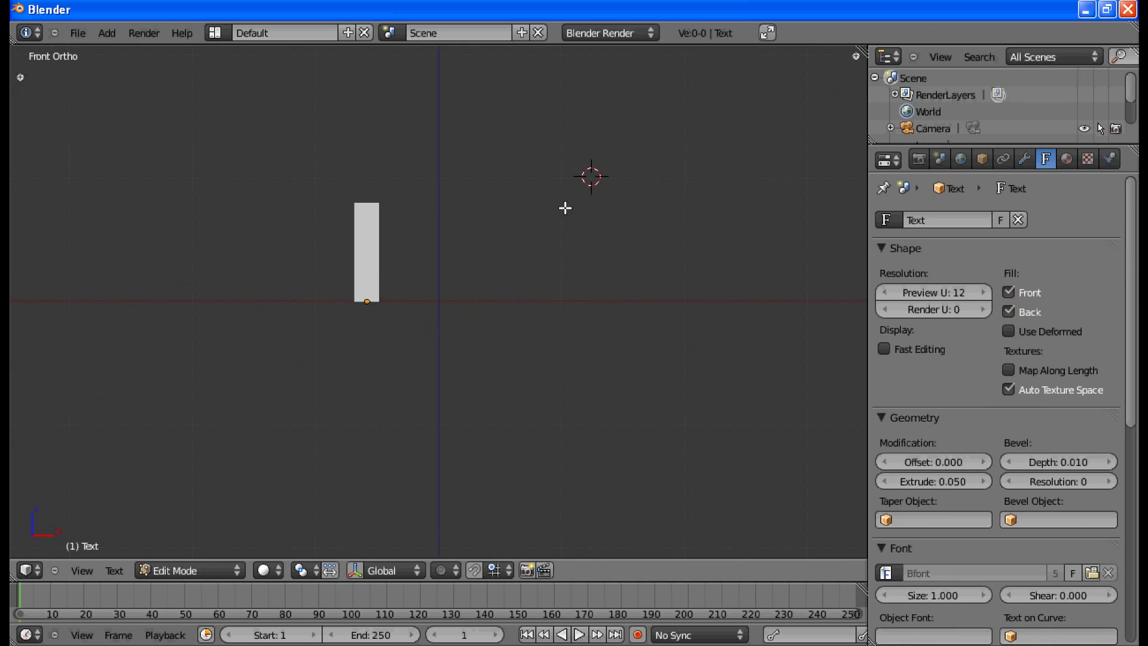
Step: Enter "Motion" and "Blur" on two separate lines of the text and return to Object Mode
key("ctrl+v")
key("BackSpace")
key("Return")
type("B")
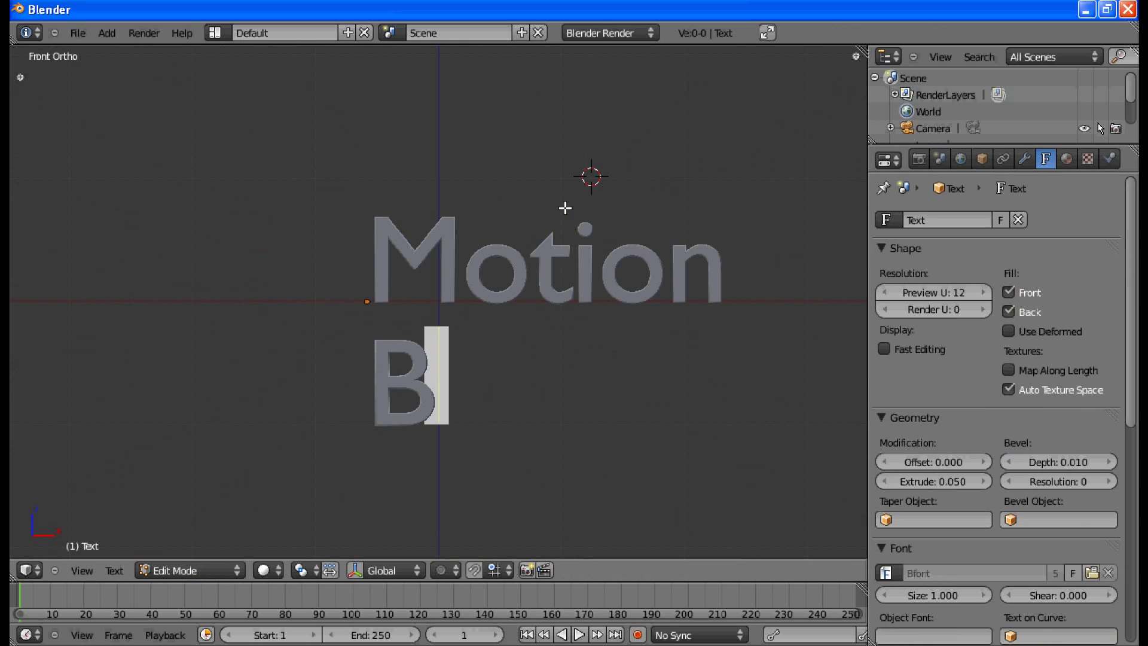
type("lur")
key("Tab")
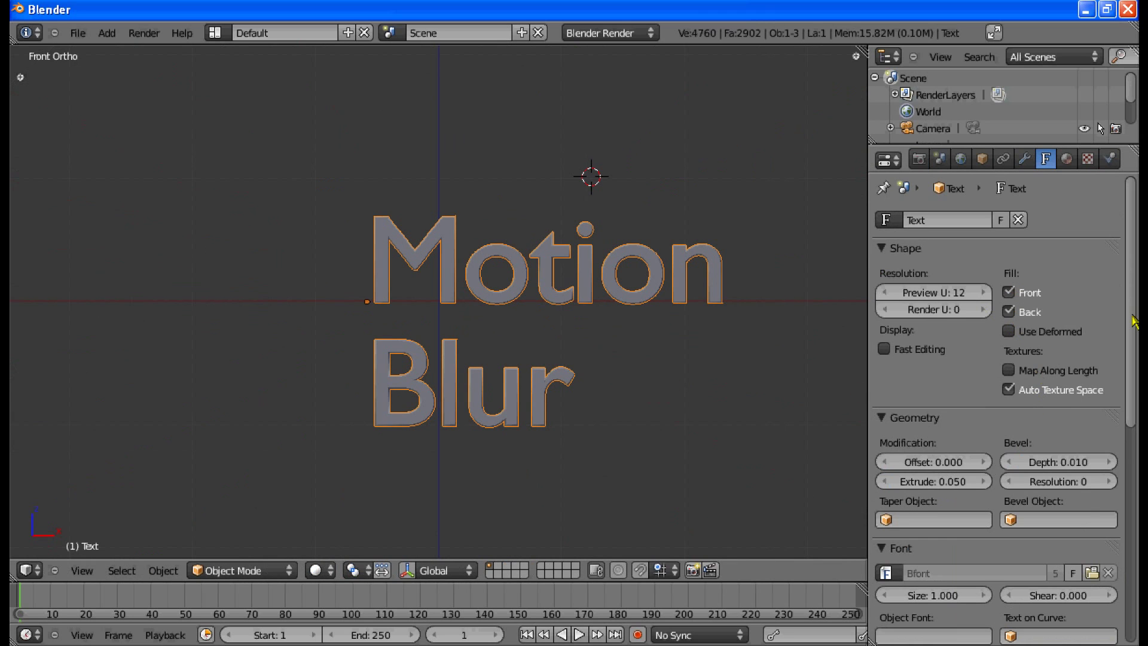
Step: Set the text's paragraph alignment to Center
scroll(1040, 376, "down", 2)
scroll(1081, 493, "down", 6)
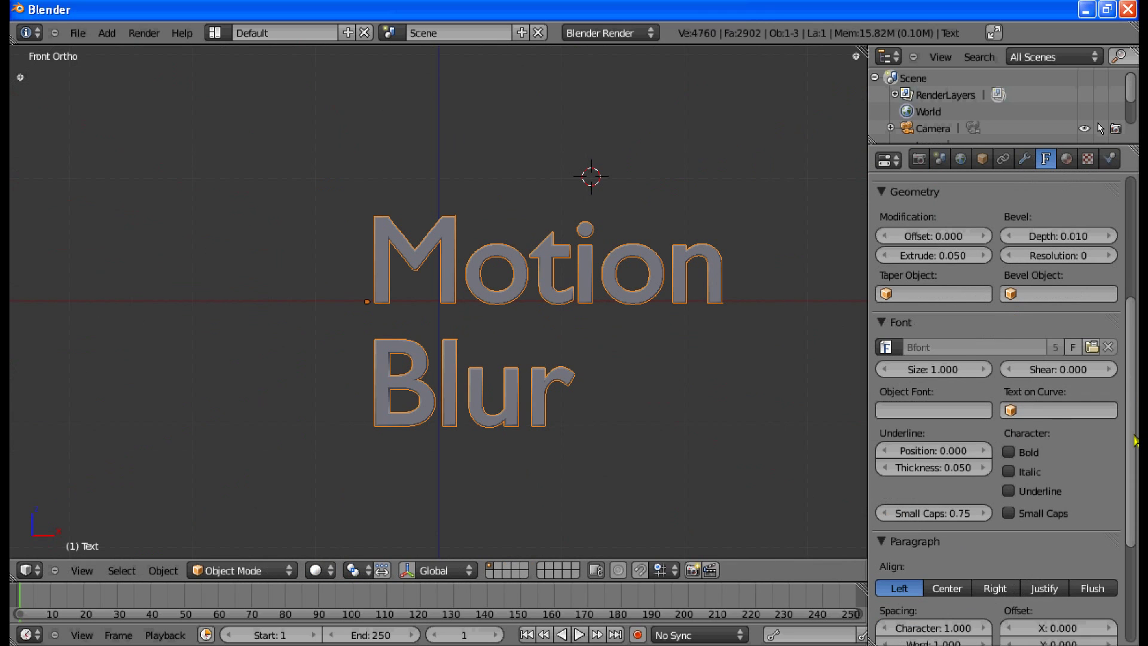
scroll(1081, 493, "down", 3)
scroll(1081, 494, "down", 1)
left_click(947, 491)
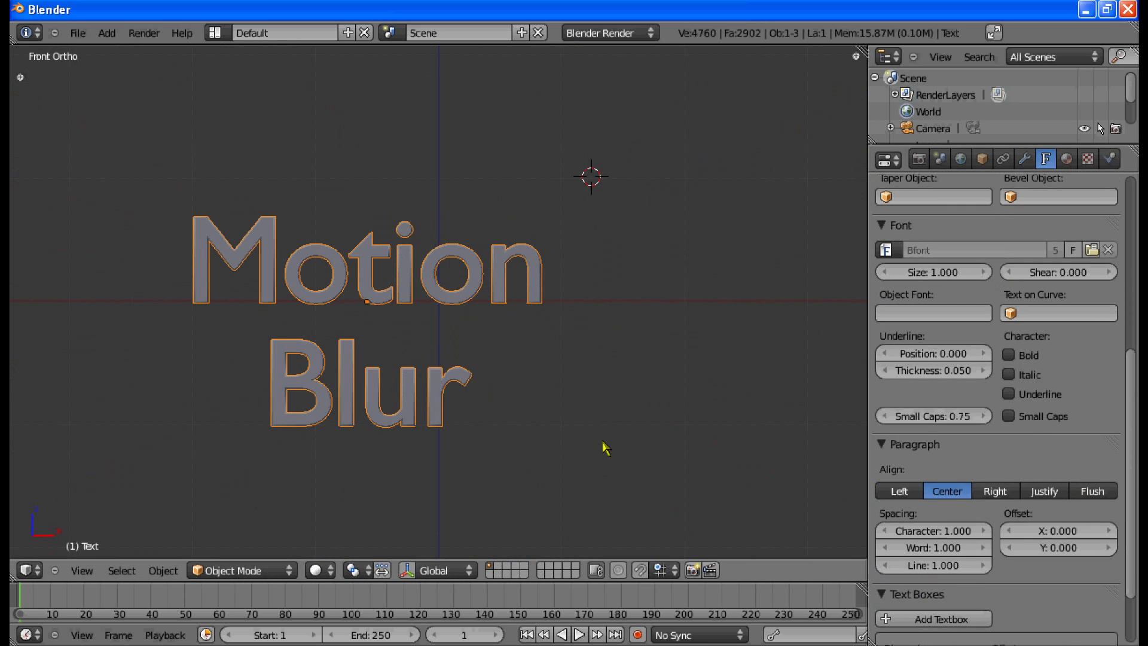
Step: Centre the text on the origin along the X axis and raise it about 0.75 units along Z
key("g")
key("x")
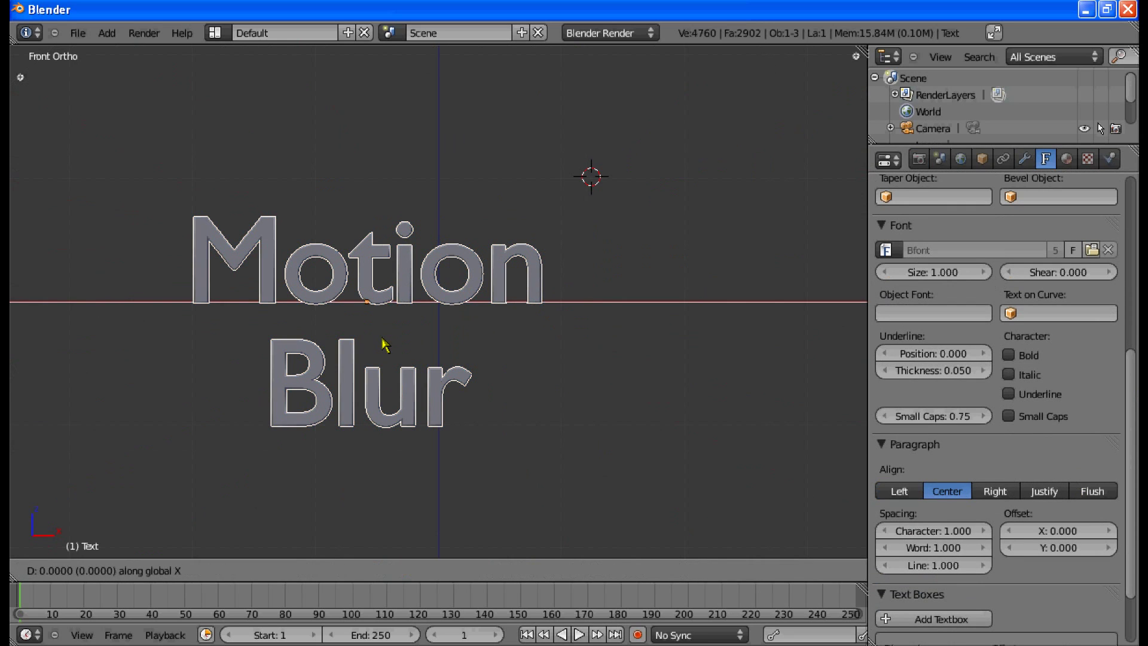
key("Escape")
key("g")
key("x")
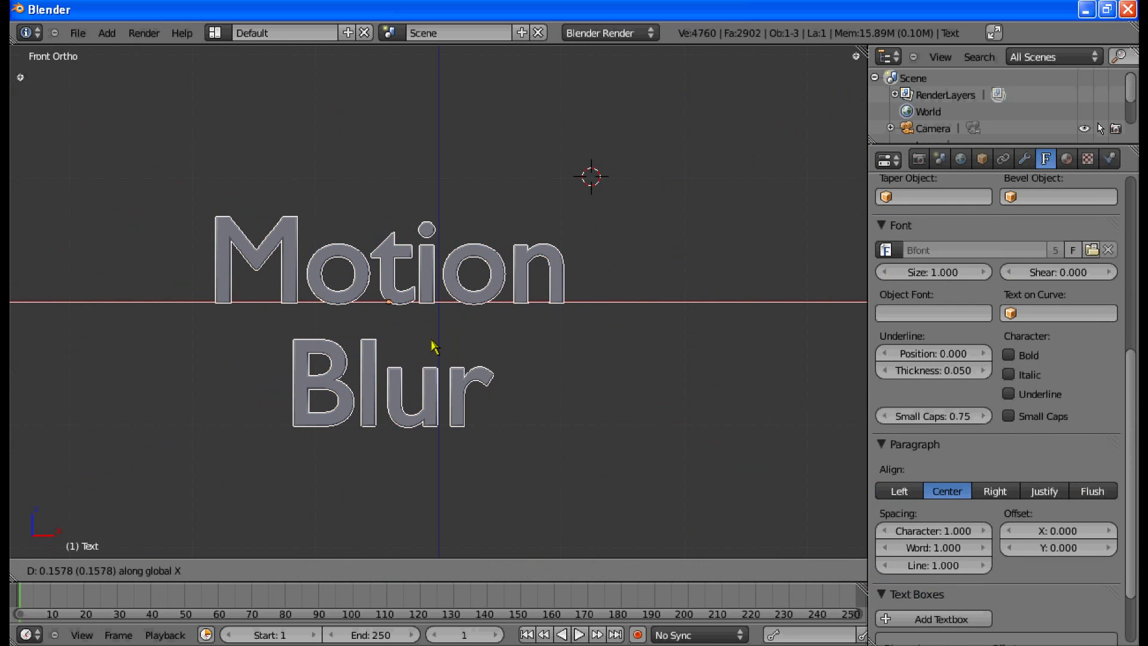
left_click(449, 348)
key("g")
key("z")
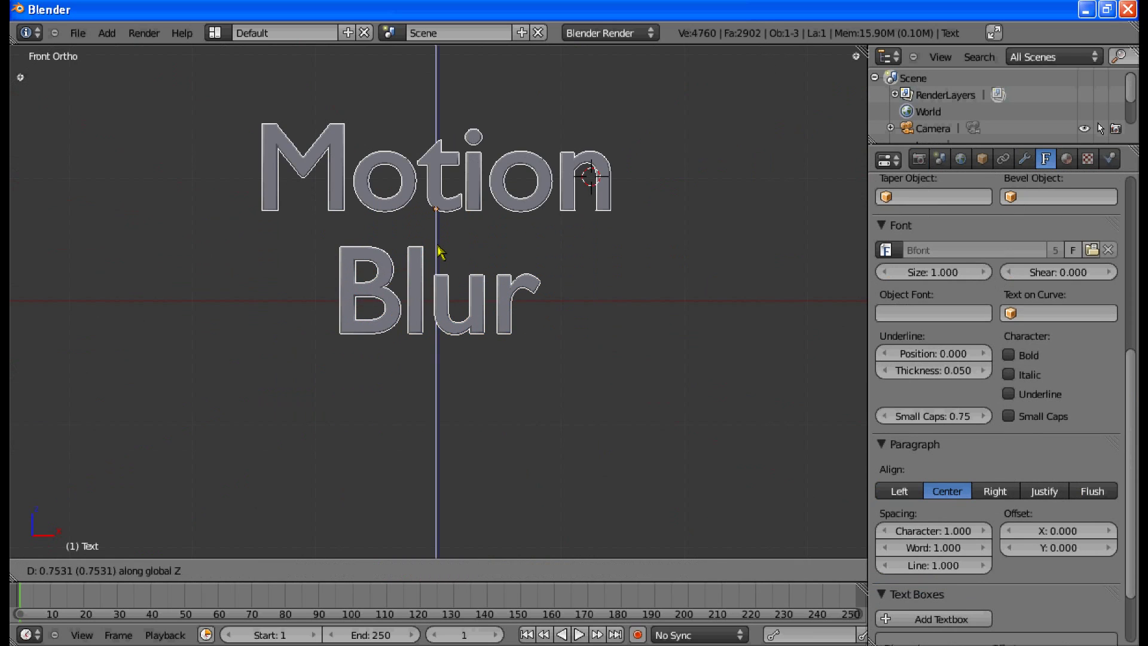
left_click(437, 251)
Step: Add a plane with the 3D cursor placed at the base of the lettering, and scale it by 3
key("ctrl+KP_3")
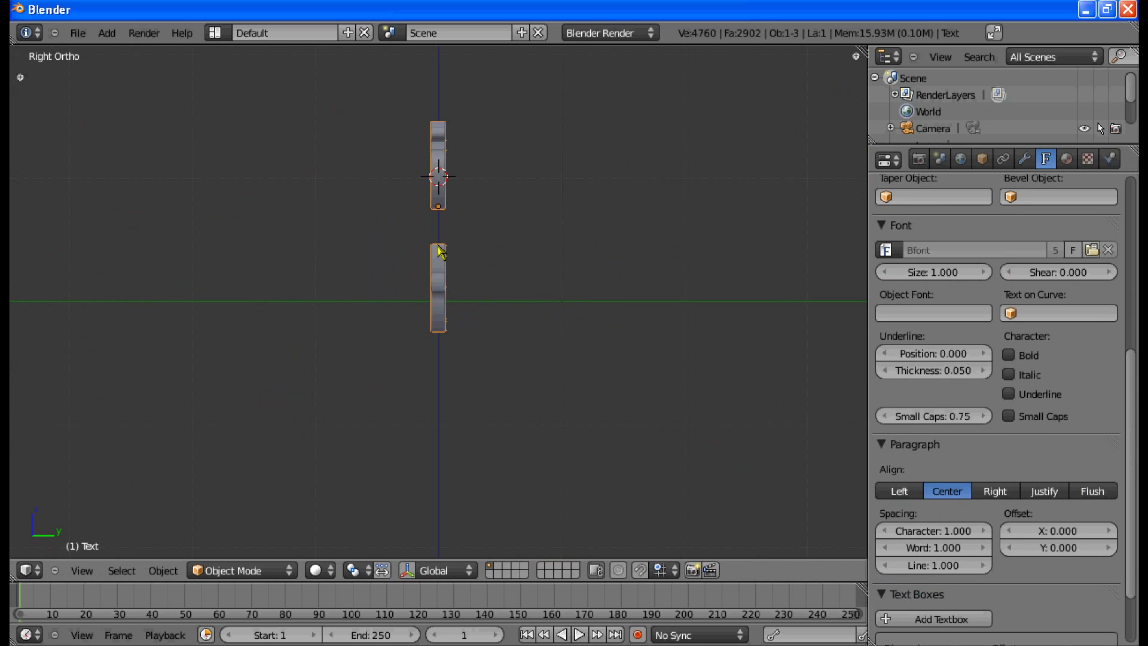
left_click(435, 324)
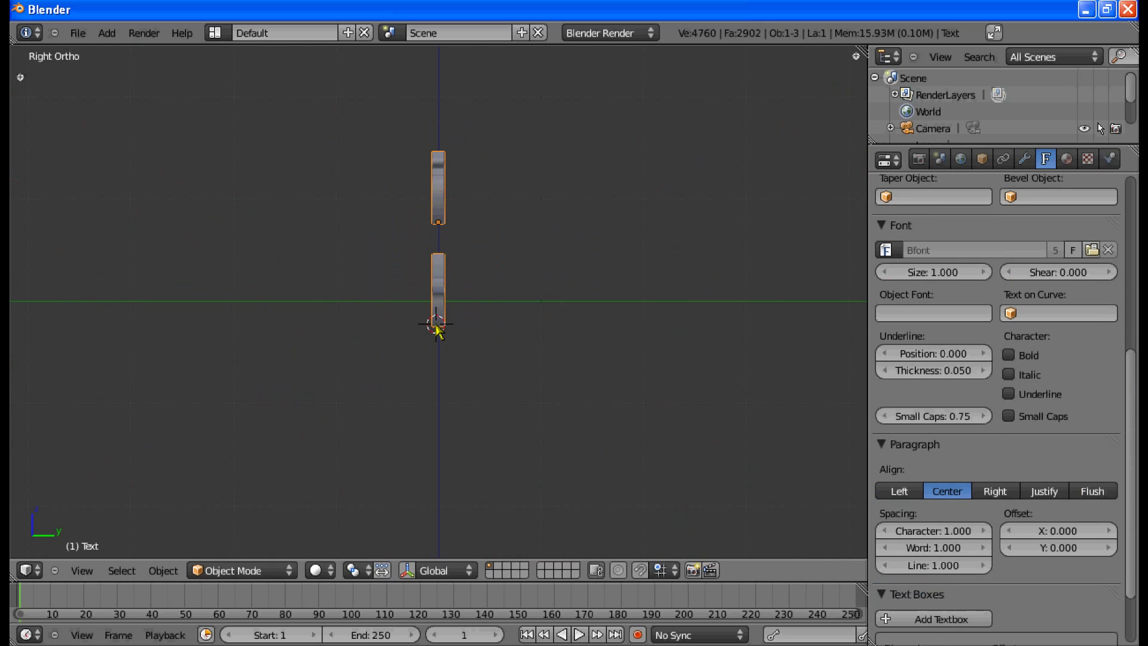
key("shift+a")
mouse_move(405, 253)
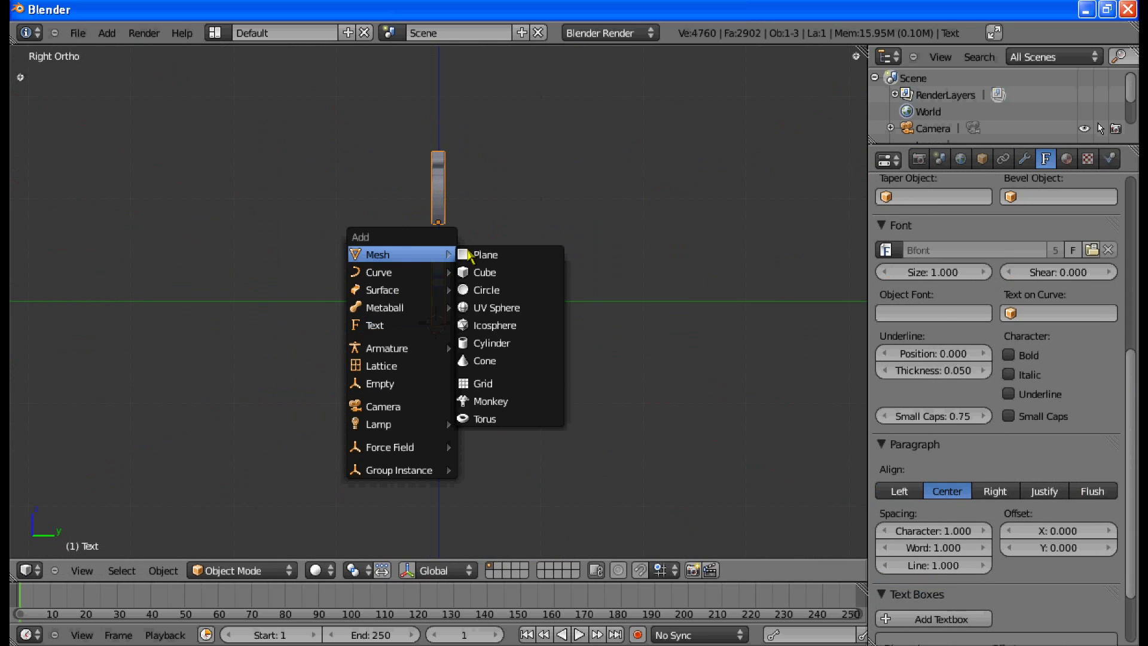
left_click(473, 251)
key("s")
key("3")
key("Return")
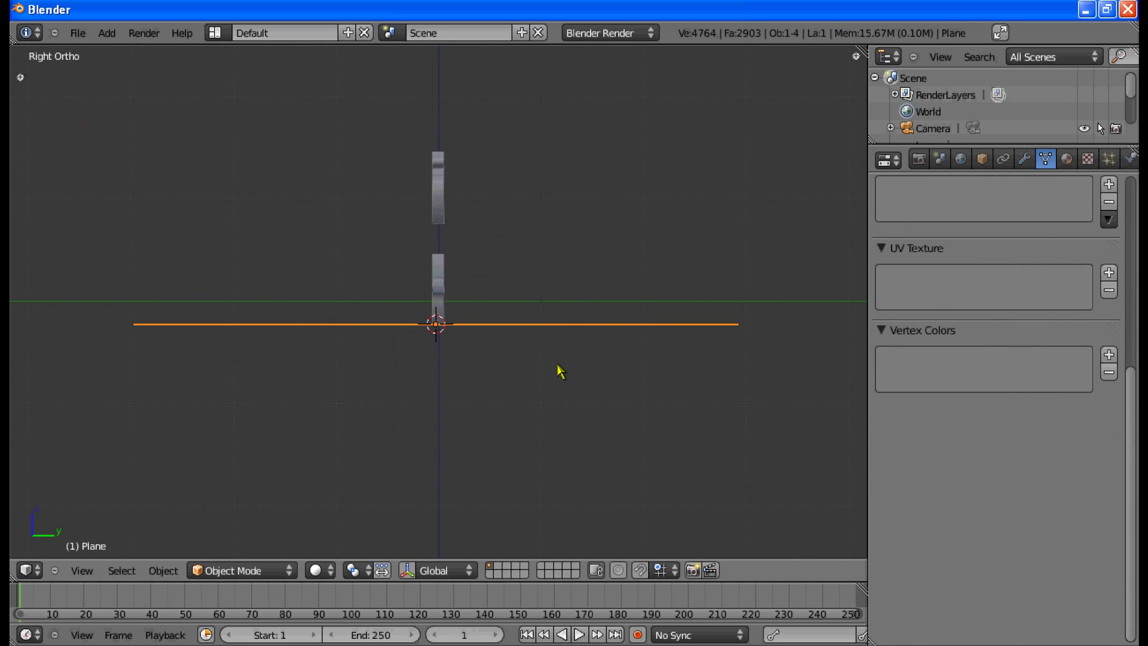
Step: Move the plane along the X axis in top view so it lies beneath the text
key("KP_7")
scroll(561, 371, "down", 4)
key("g")
key("x")
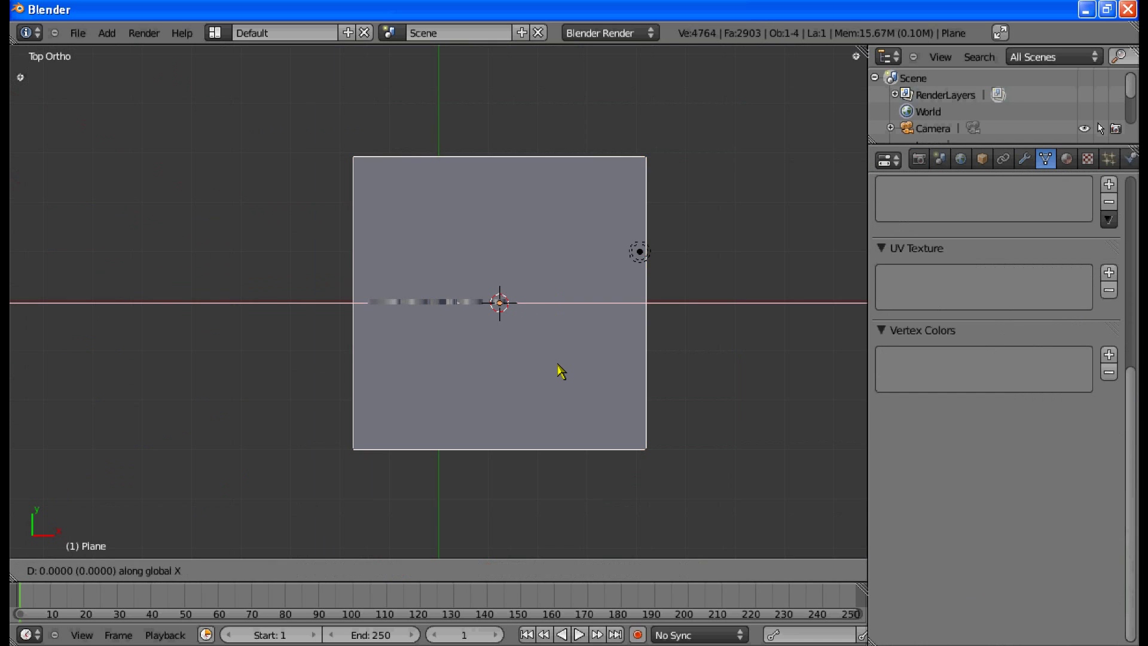
left_click(490, 371)
Step: Scale the plane slightly narrower along the X axis
key("s")
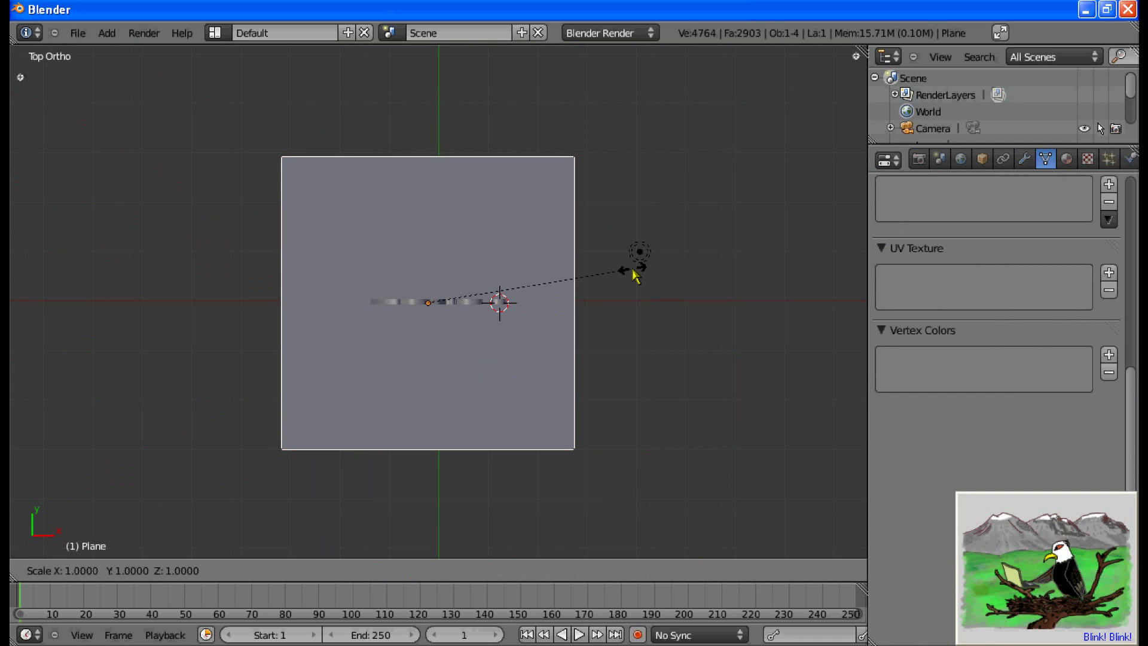
key("x")
left_click(604, 296)
Step: Shift the narrowed plane along the X axis until it is centred on the origin under the lettering
key("g")
key("x")
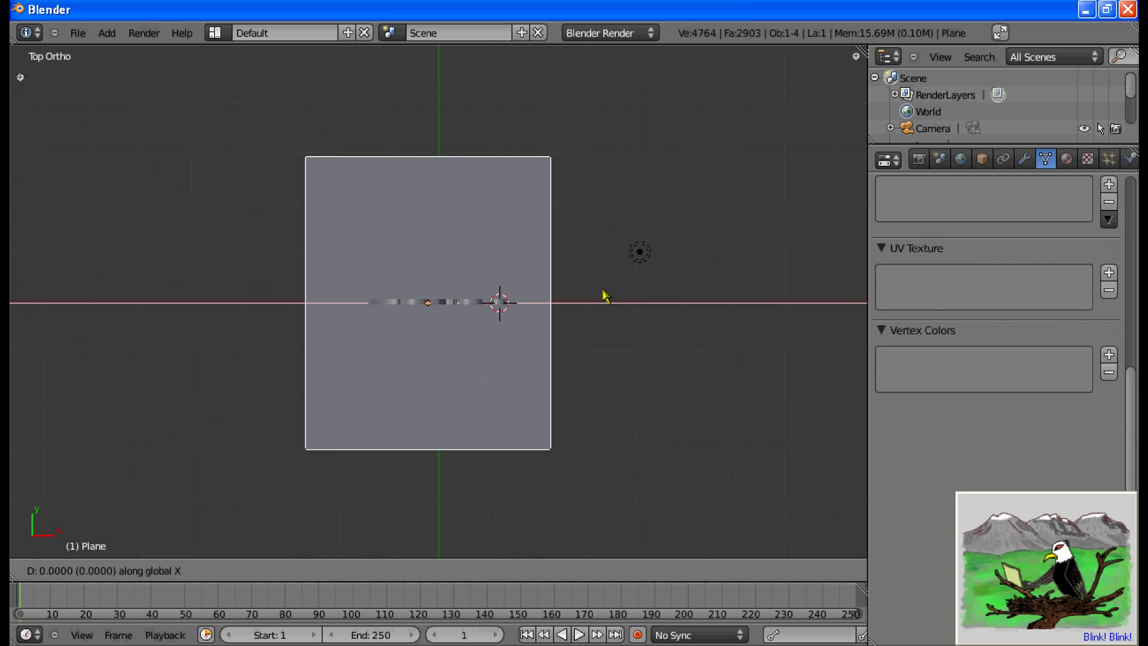
left_click(615, 295)
key("g")
key("x")
left_click(612, 297)
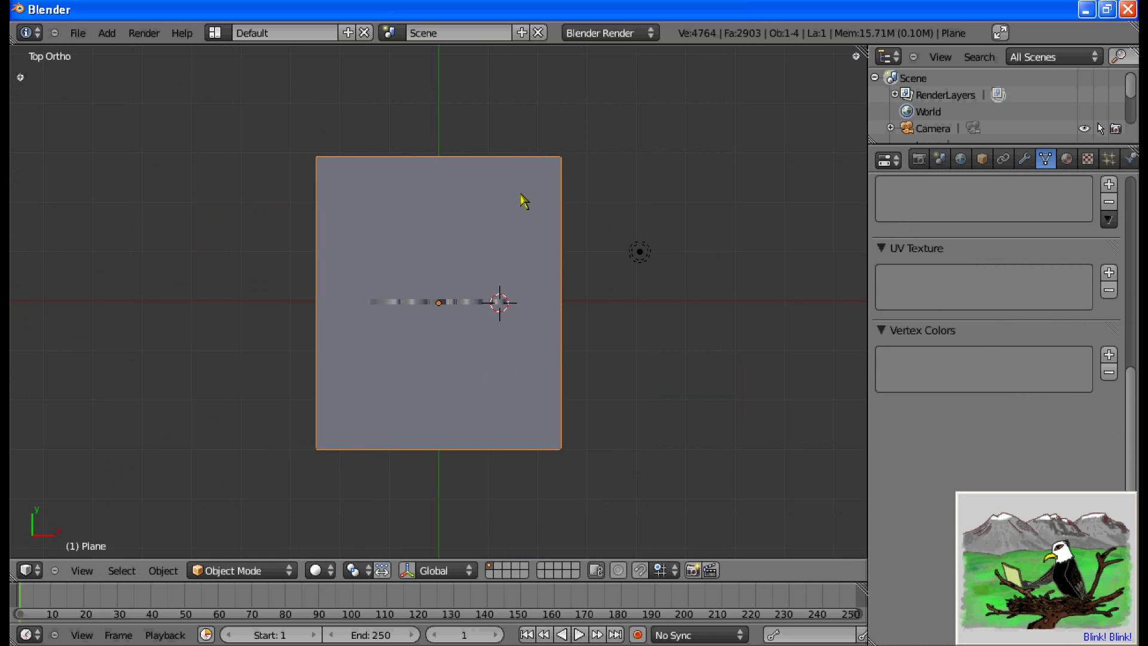
key("KP_0")
key("KP_1")
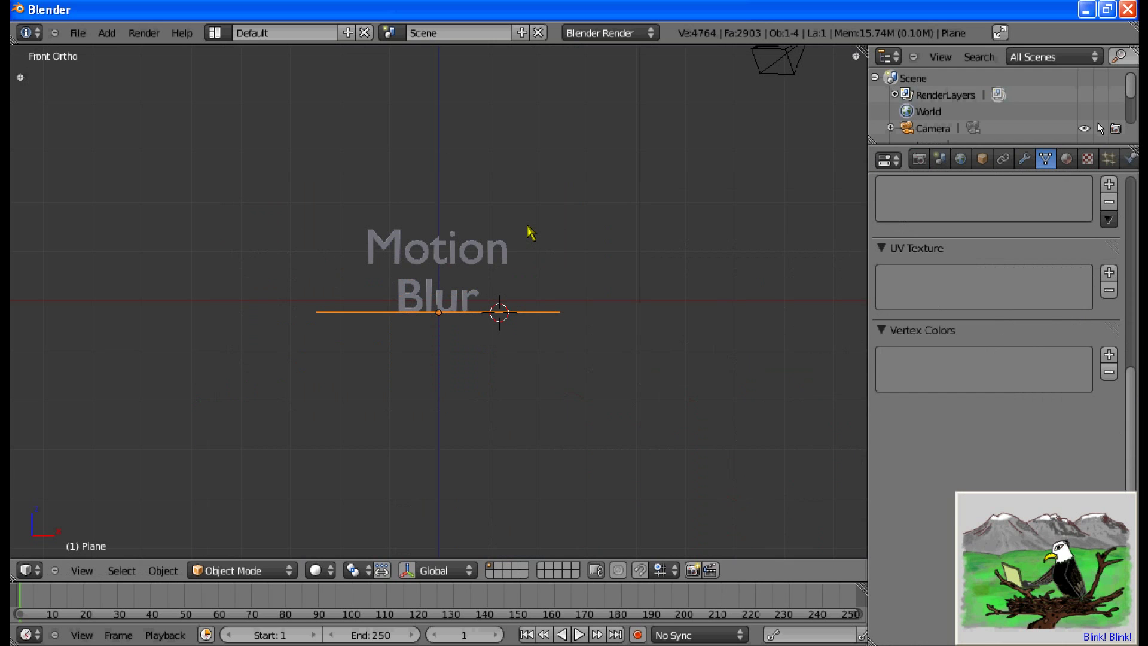
Step: Widen the ground plane along the X axis by a factor of about 2.1, checking it in perspective view
key("KP_5")
key("KP_8")
key("KP_8")
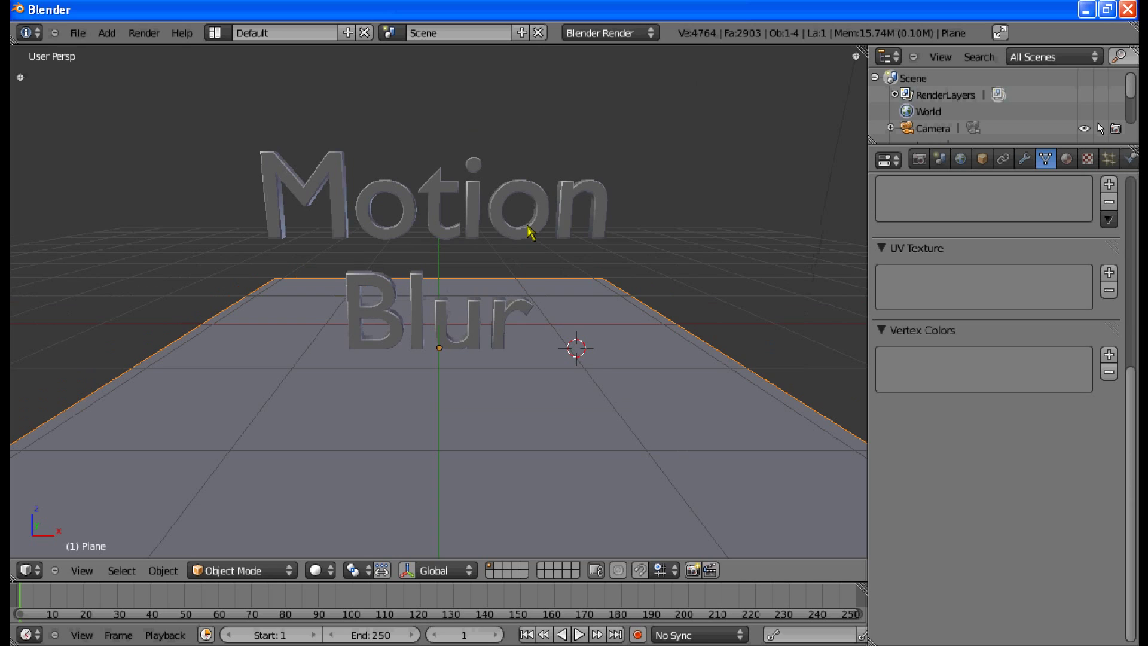
key("s")
key("x")
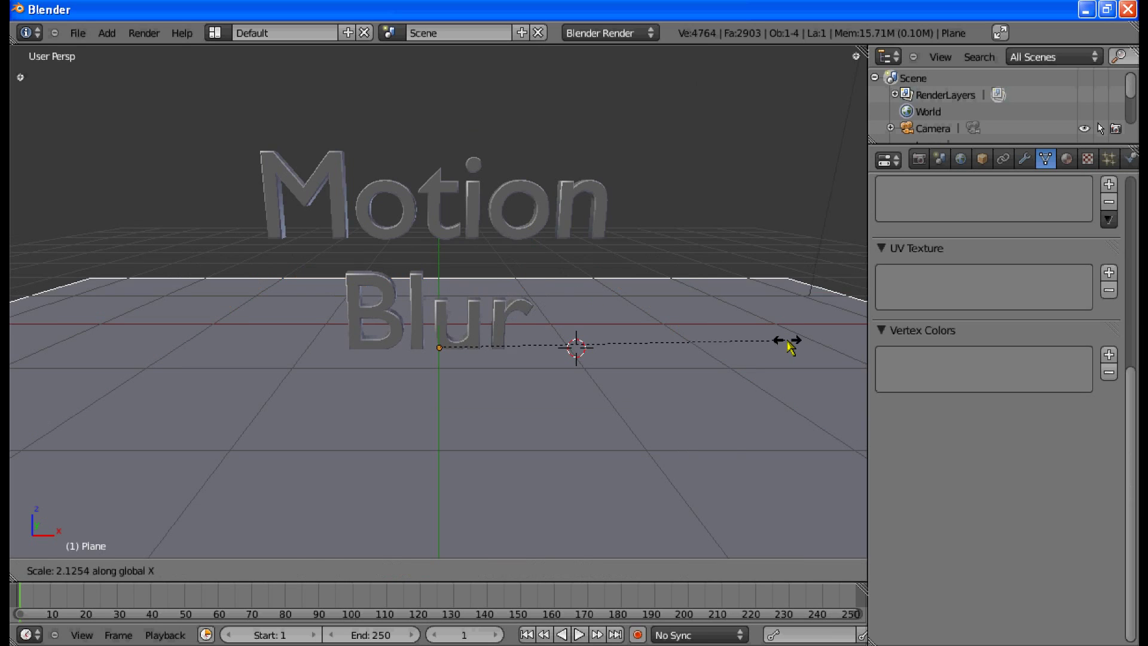
left_click(790, 347)
Step: Look through the camera and raise it along the global Z axis until both text lines fit inside the frame
key("KP_0")
right_click(653, 291)
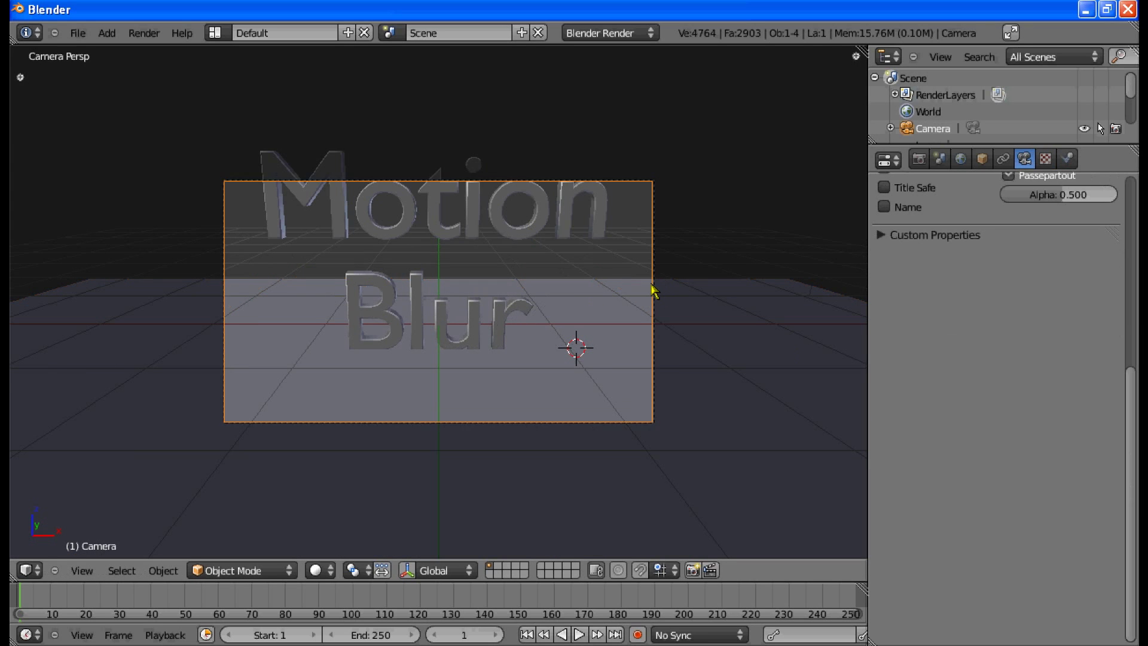
key("g")
key("z")
left_click(651, 257)
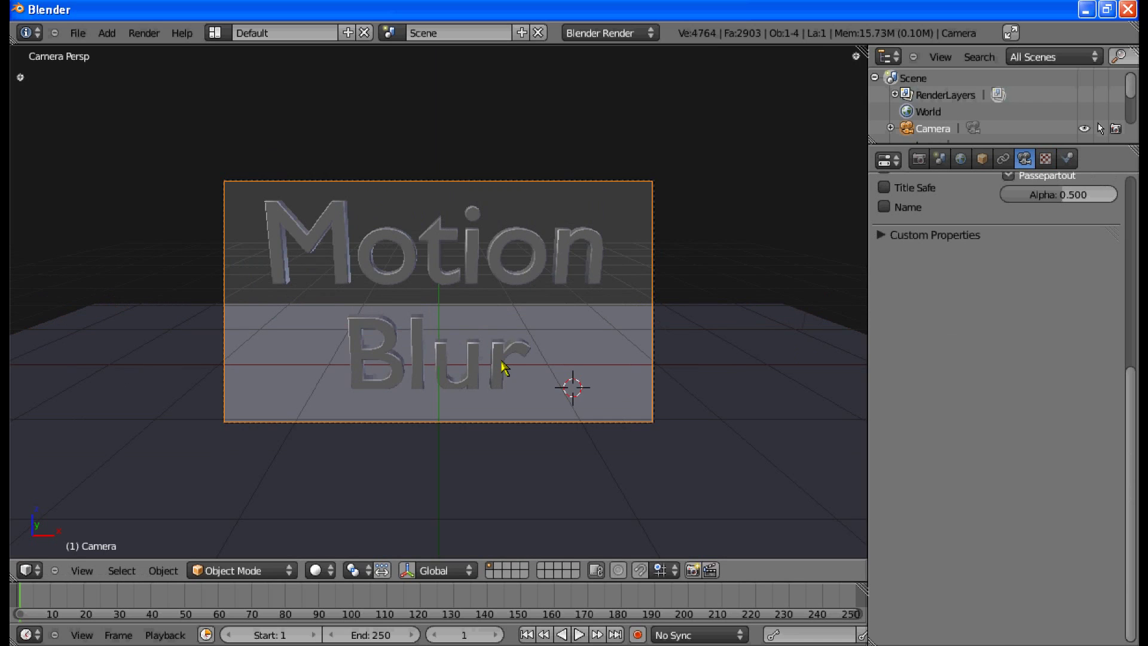
Step: Raise the text object slightly along the global Z axis, by about 0.02
right_click(502, 365)
key("g")
key("z")
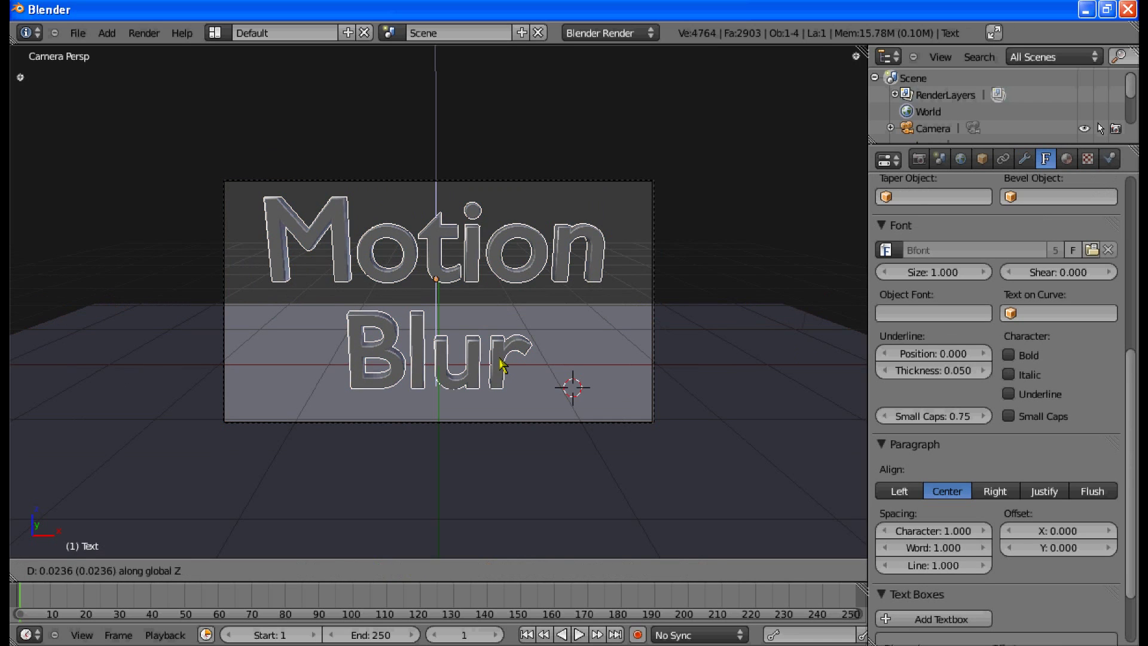
left_click(502, 366)
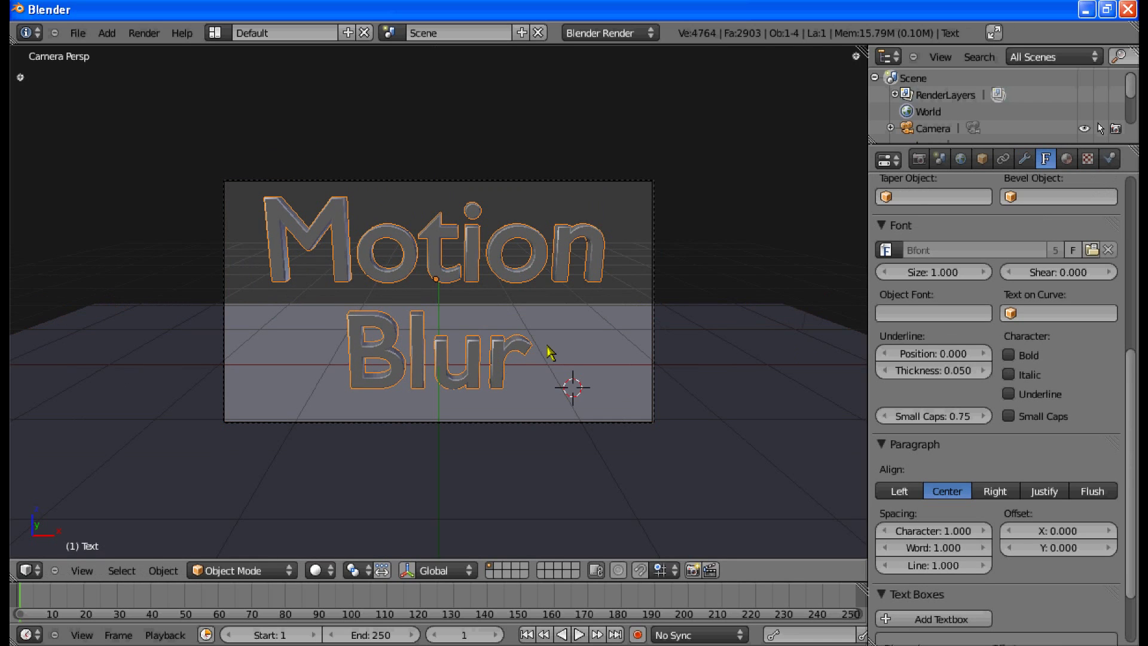
Step: Pull the camera back along its local Z axis until the text occupies only the middle of the frame
right_click(657, 339)
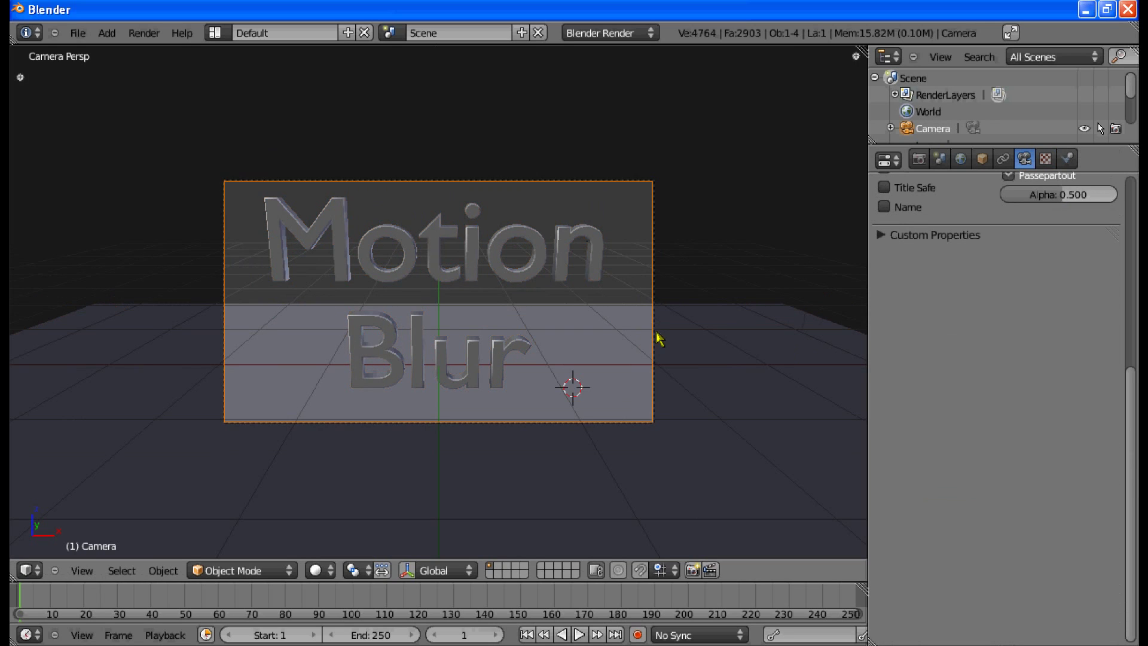
key("g")
key("z")
key("z")
key("Escape")
key("g")
key("z")
key("z")
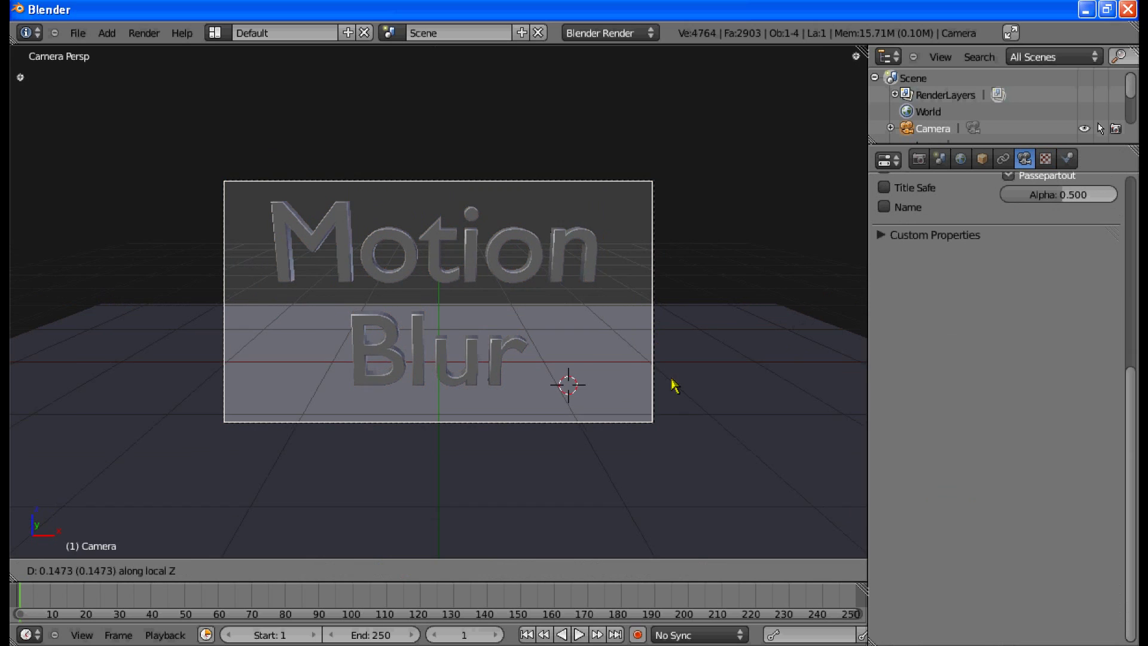
left_click(688, 414)
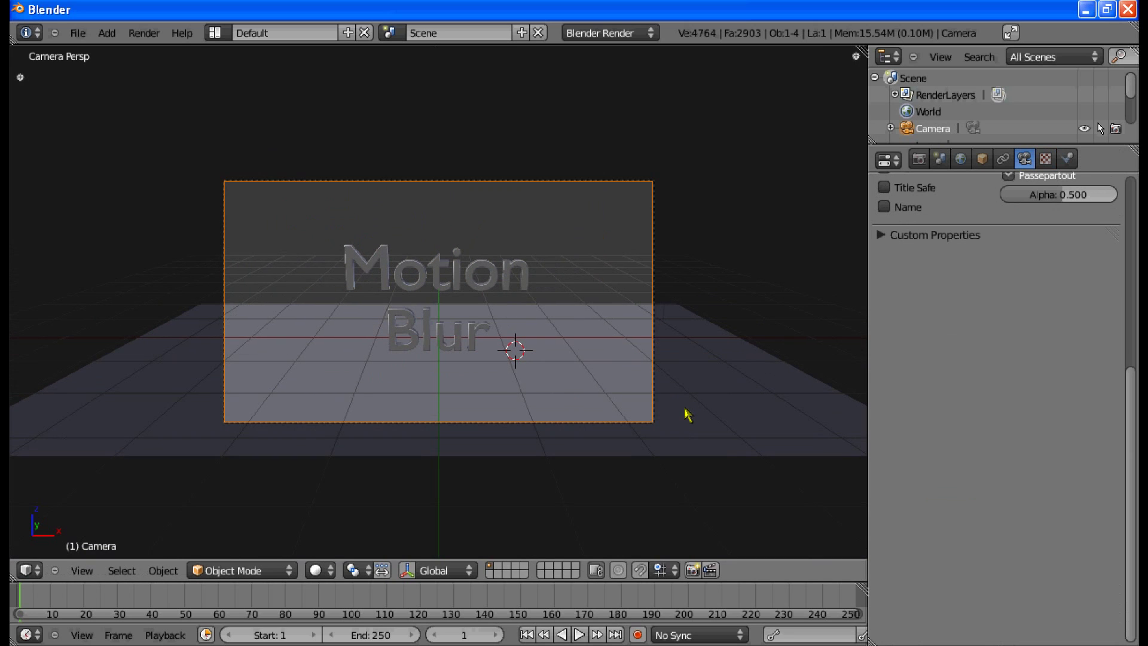
Step: Give the text a new material with a green diffuse colour of about R 0.148, G 0.8, B 0
right_click(519, 279)
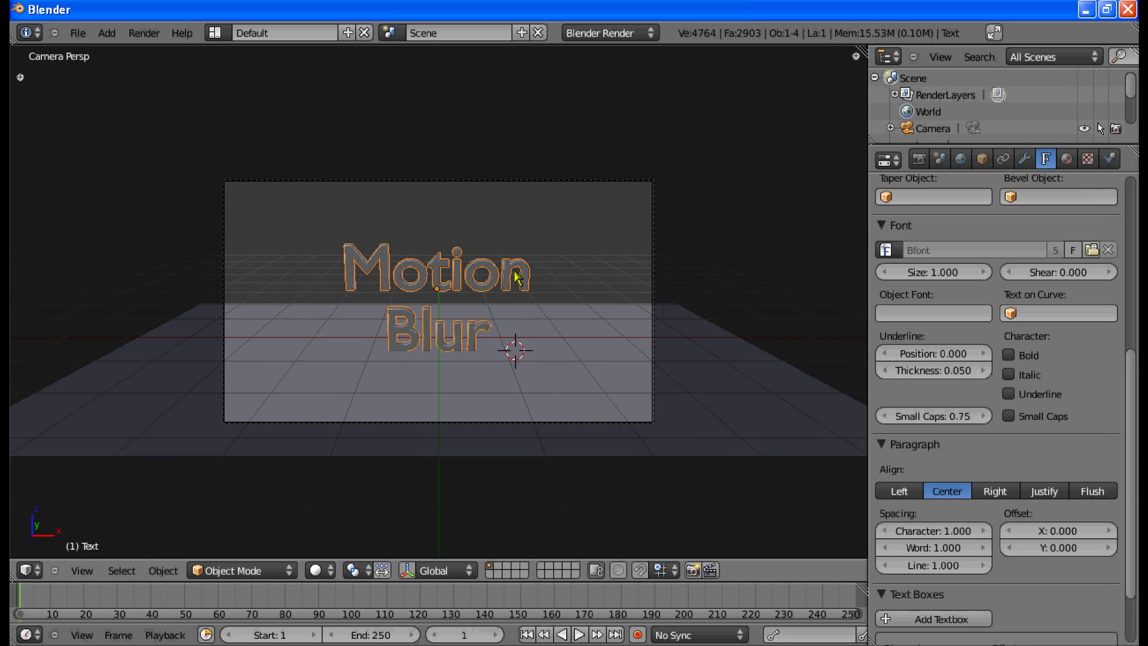
left_click(1066, 158)
left_click(1006, 279)
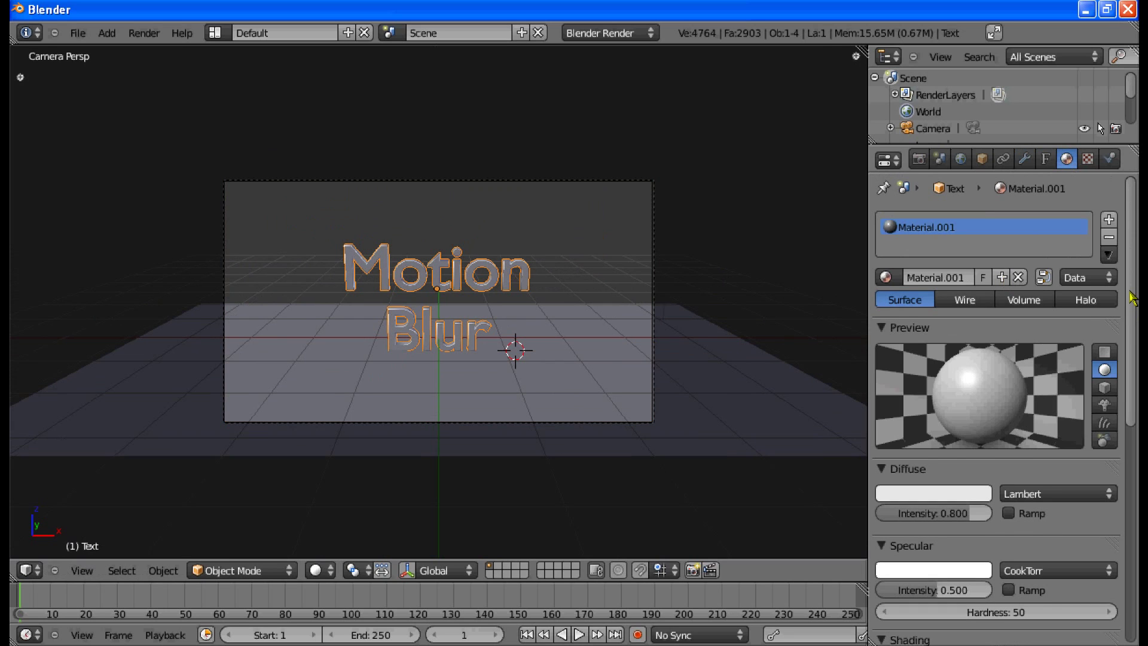
left_click_drag(1133, 299, 1134, 382)
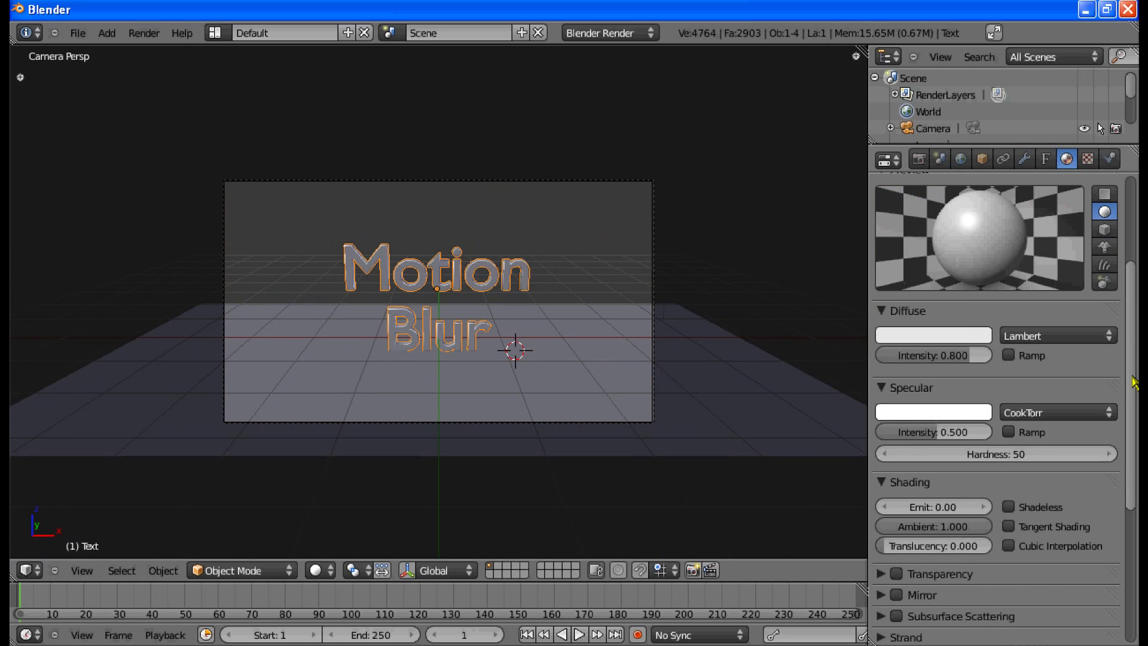
left_click(924, 336)
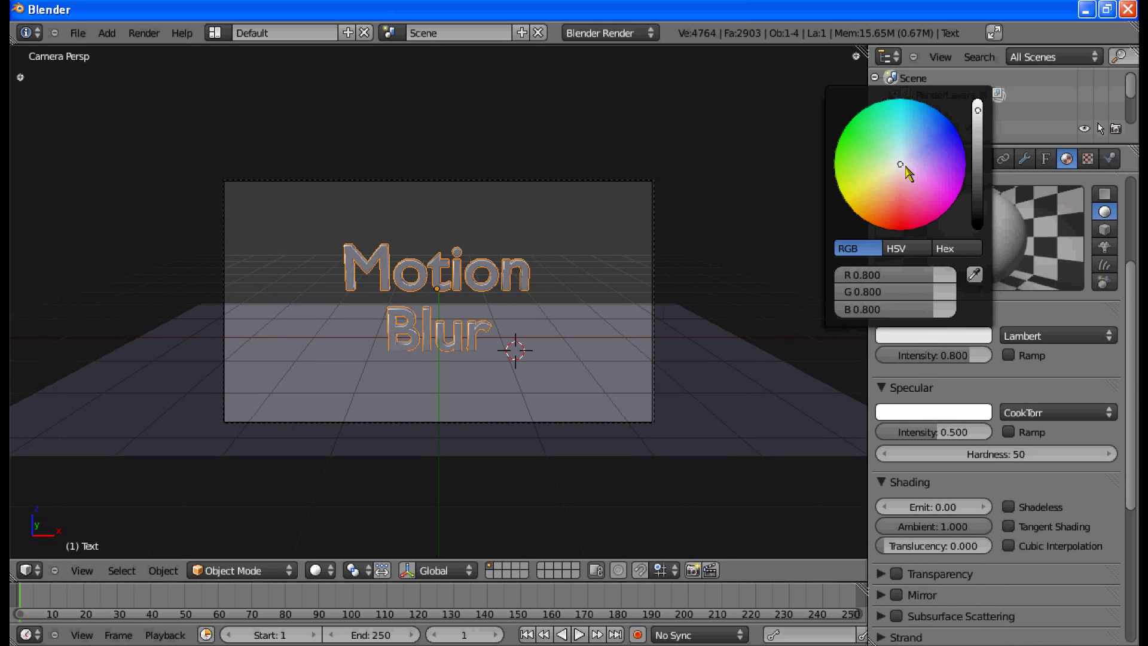
left_click(837, 146)
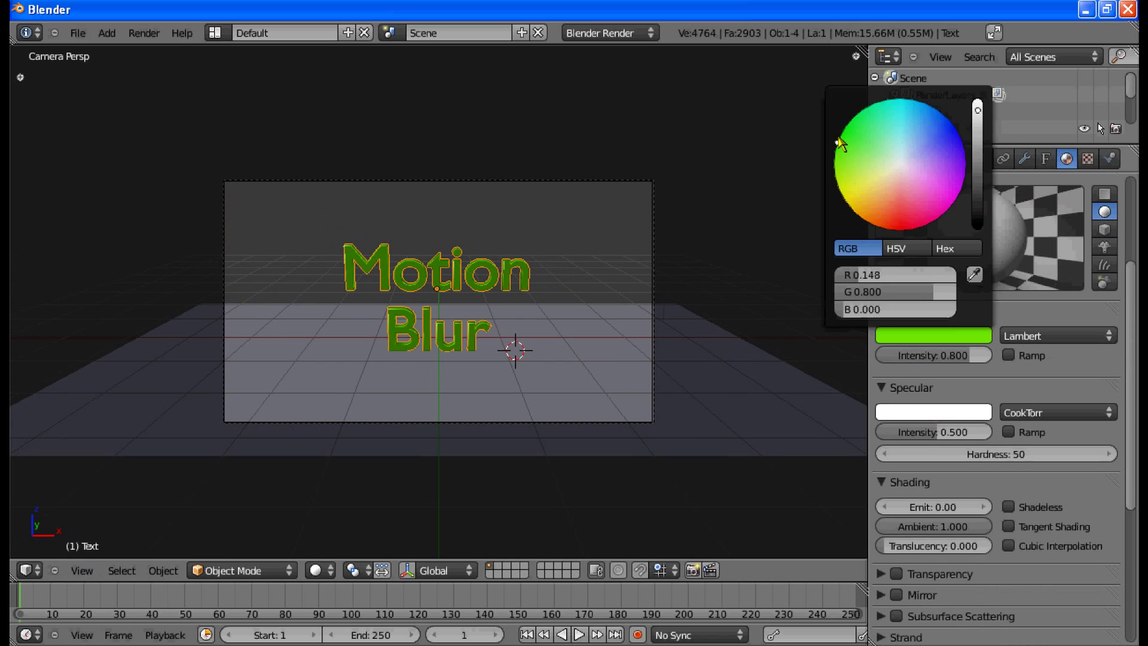
Step: Set the text material's specular hardness to 20 and its specular intensity to 1.0
left_click_drag(952, 433, 1010, 422)
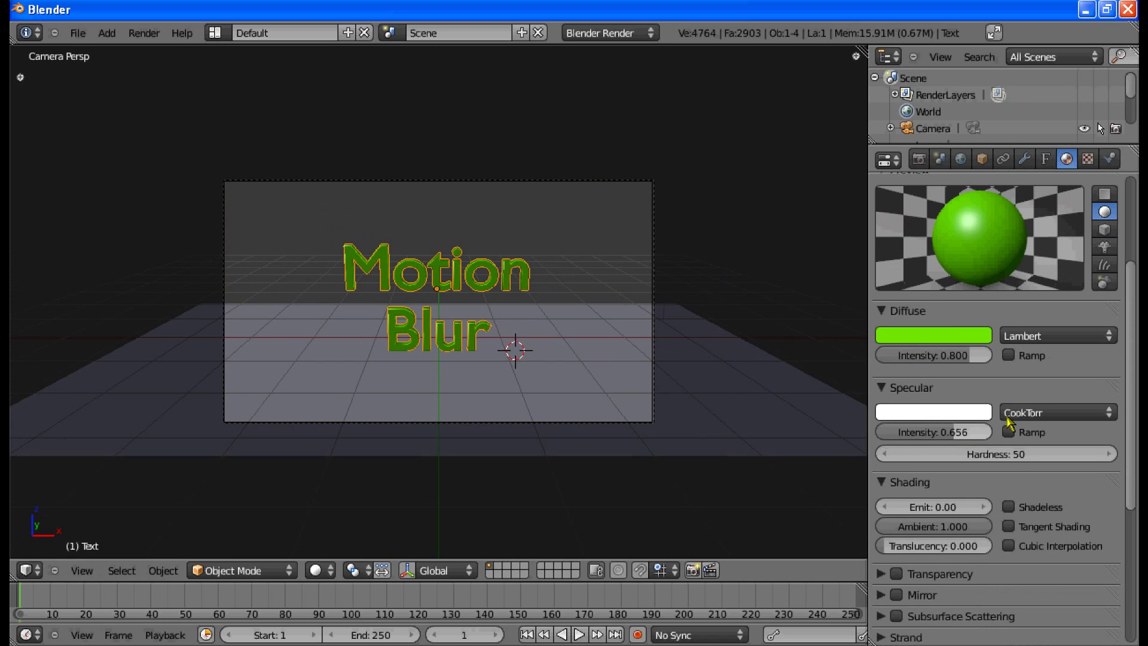
left_click(1010, 454)
type("20")
key("Return")
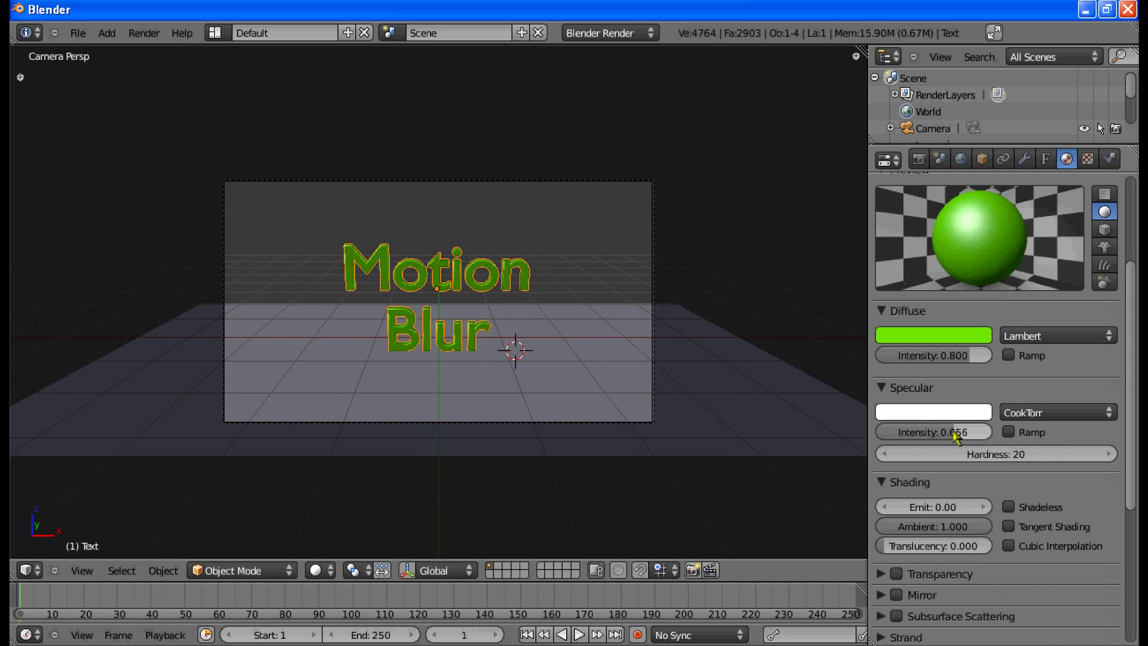
left_click_drag(955, 434, 1056, 433)
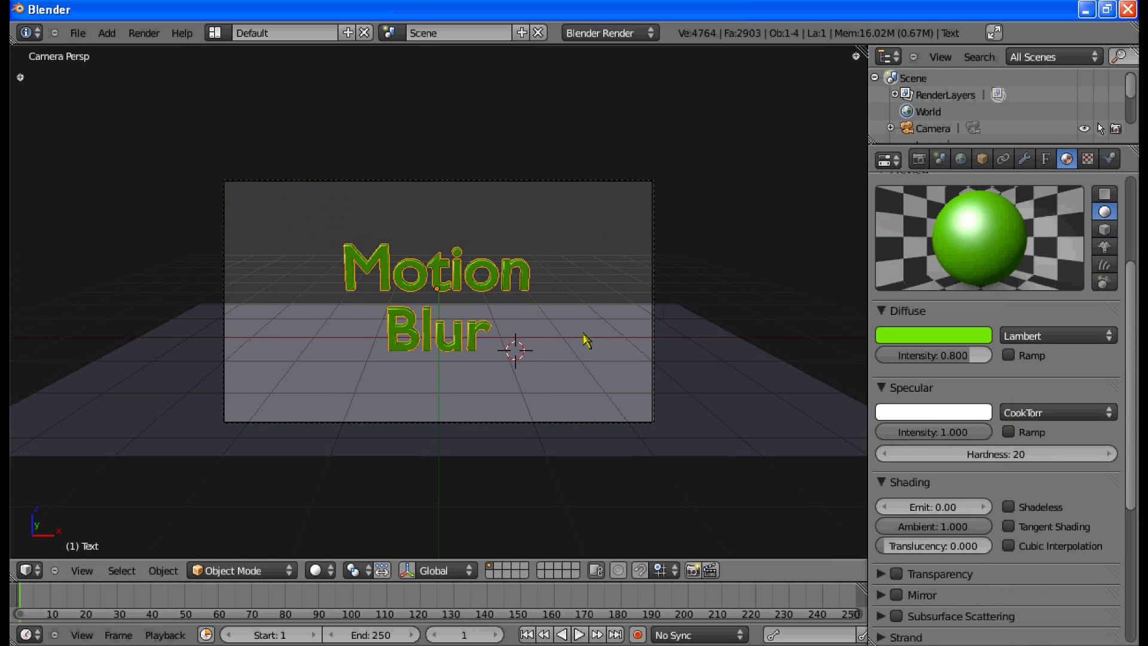
Step: Select the camera and insert a LocRot keyframe for it at frame 1, working in the right orthographic view
right_click(653, 336)
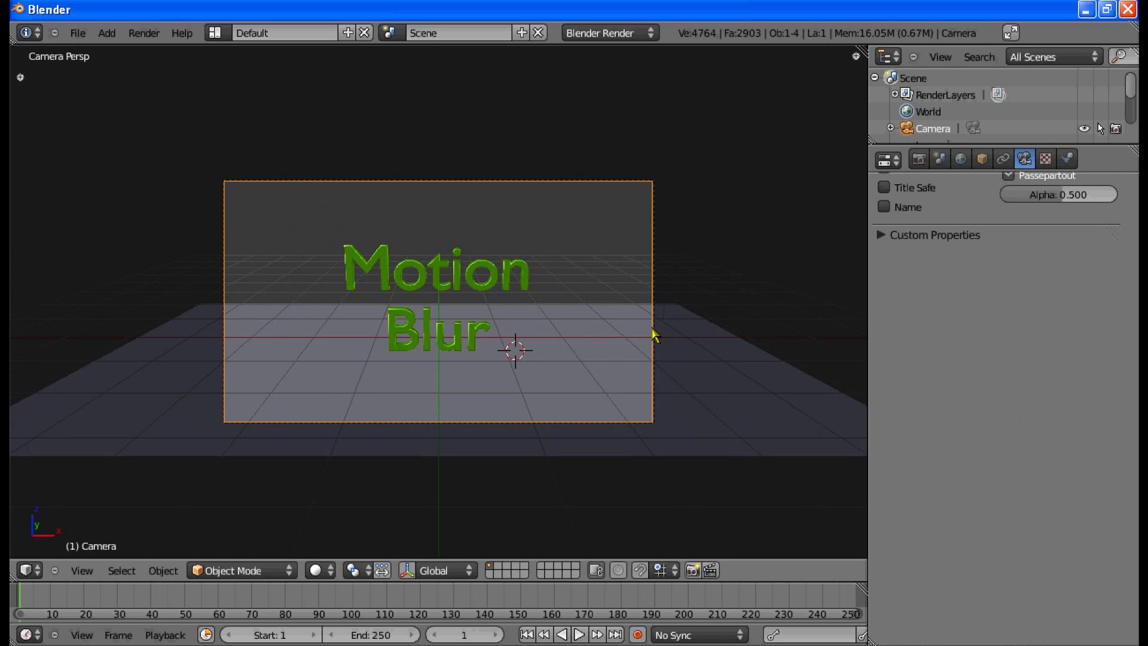
key("KP_3")
key("KP_5")
scroll(654, 336, "down", 4)
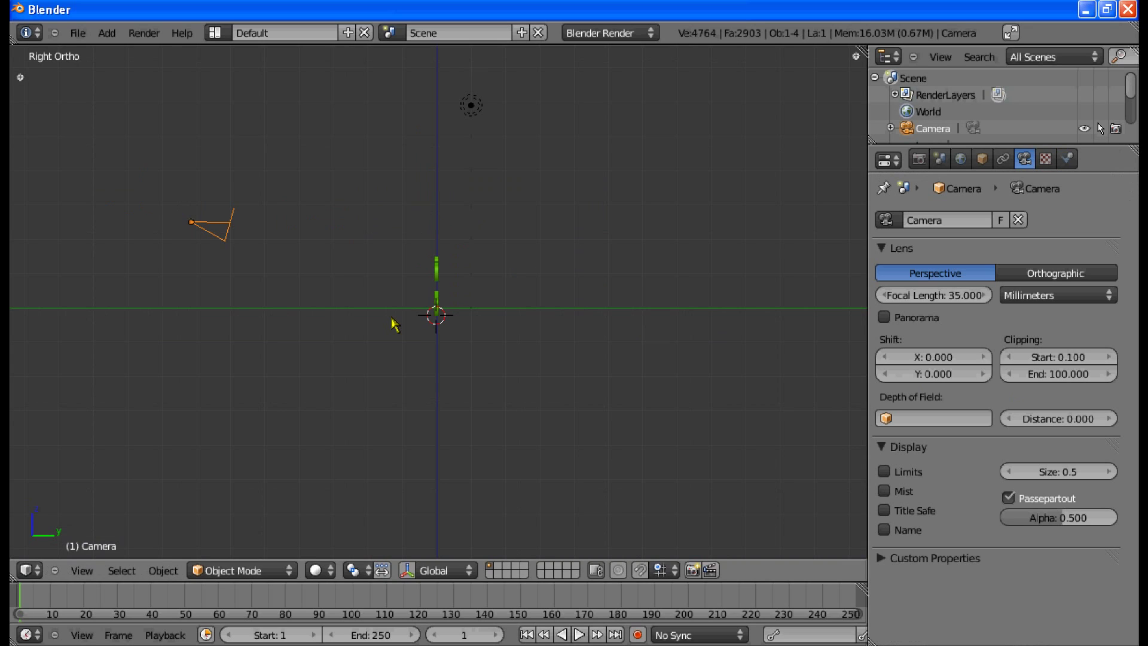
key("i")
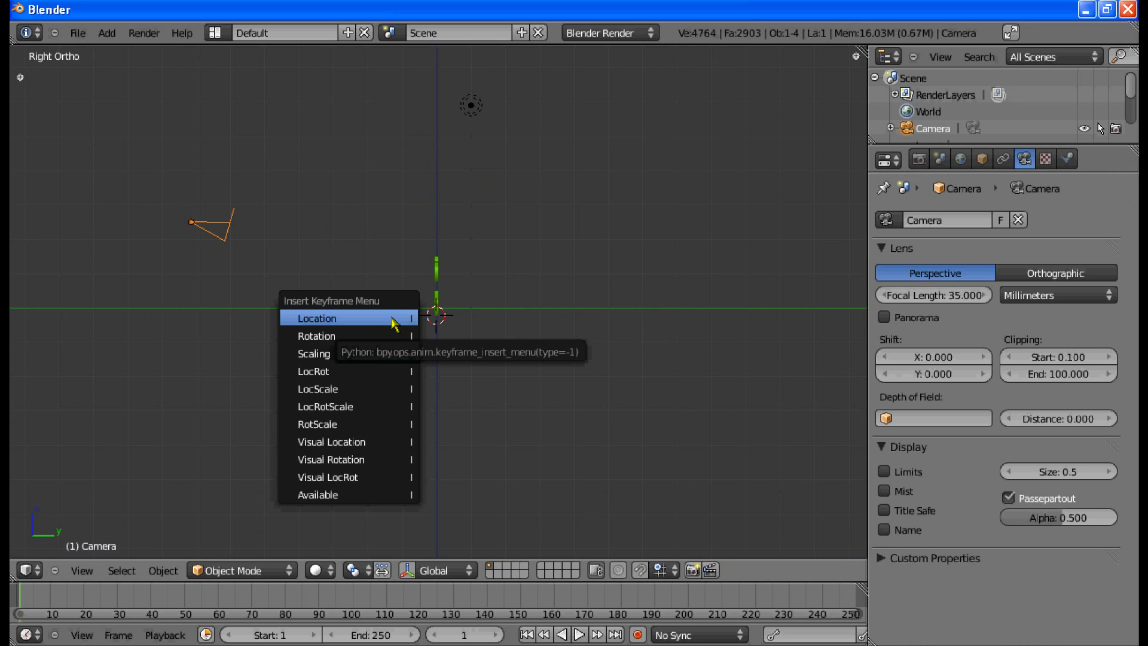
left_click(360, 373)
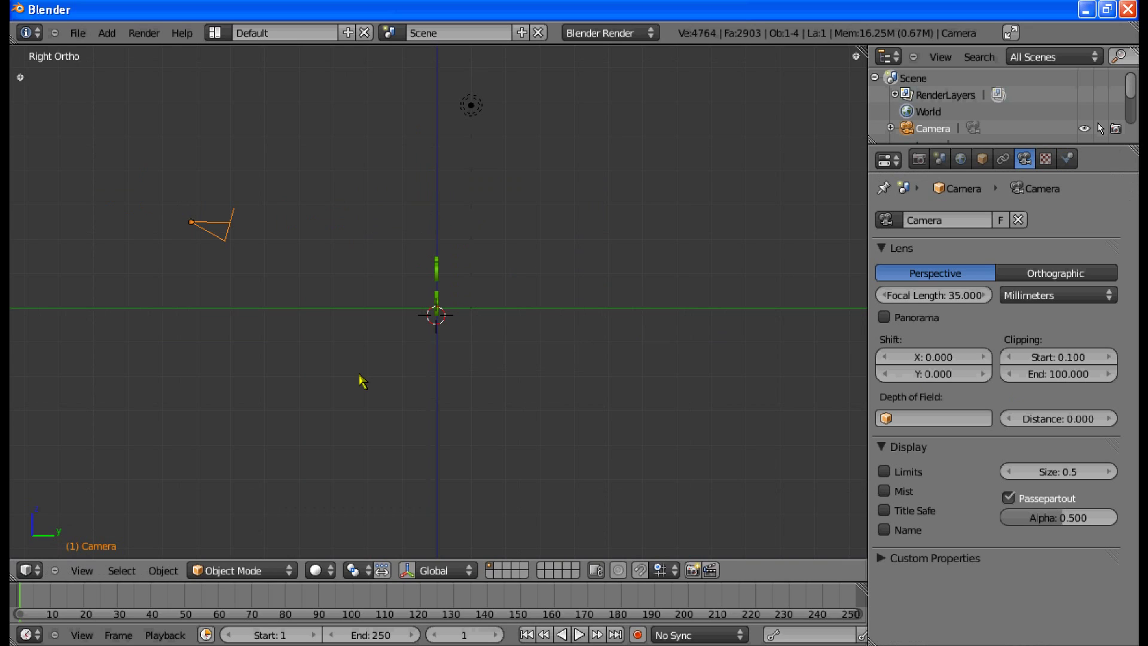
Step: Go to frame 10 of the animation
left_click(464, 635)
type("10")
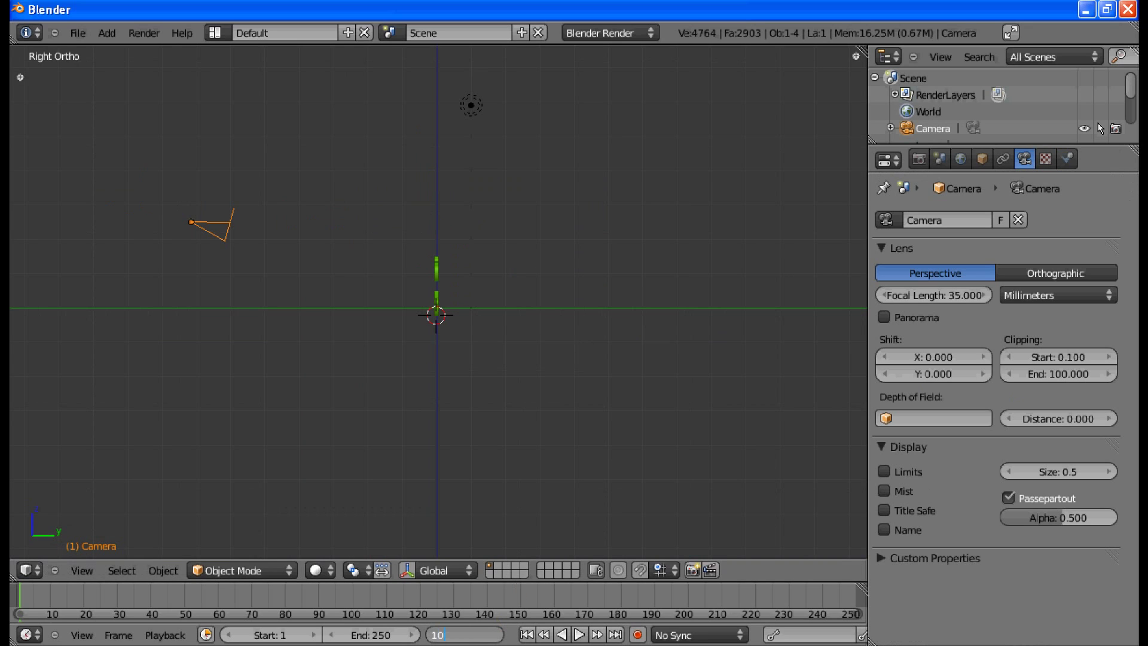
key("Return")
Step: Try moving the camera toward the text along the global Y axis, and undo the move
key("g")
key("y")
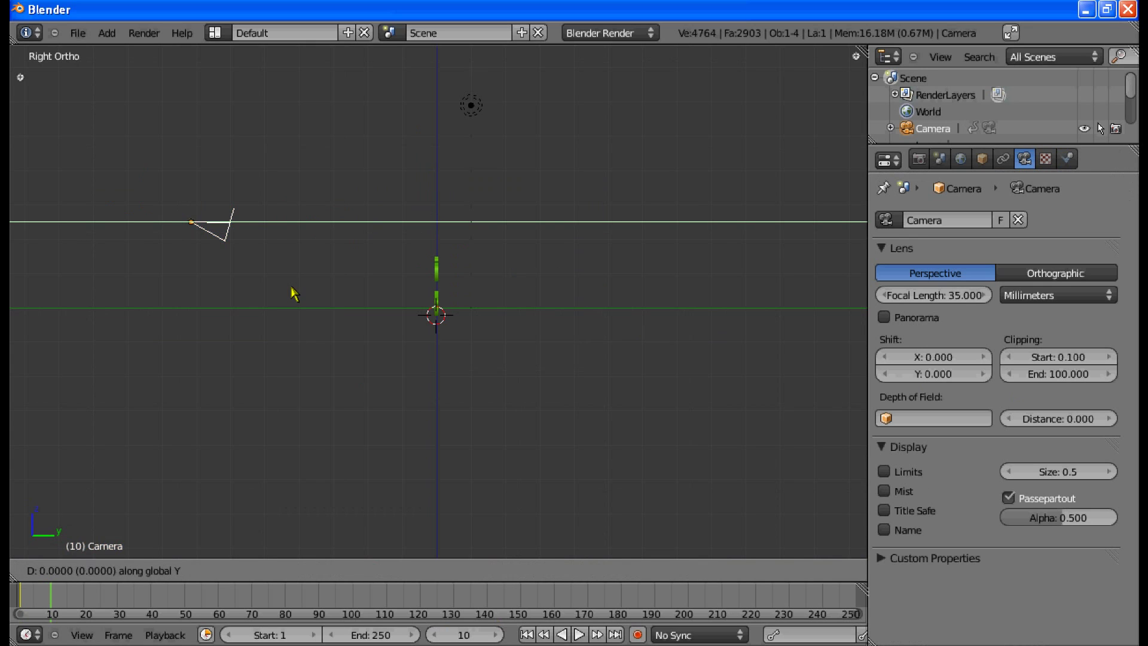
left_click(383, 294)
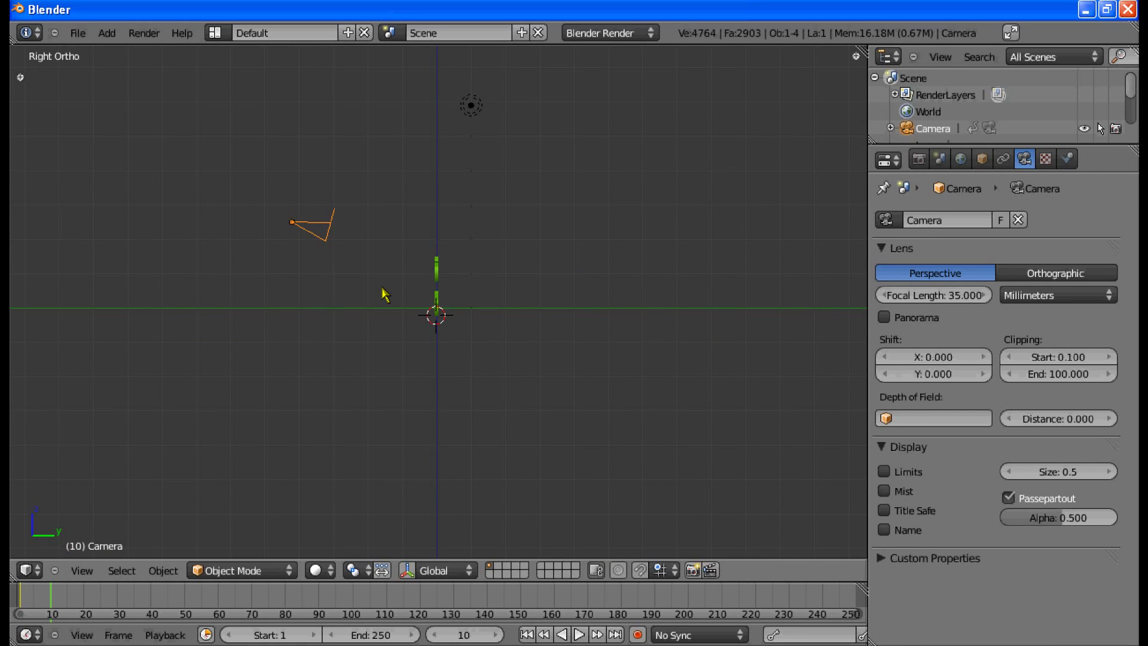
key("ctrl+z")
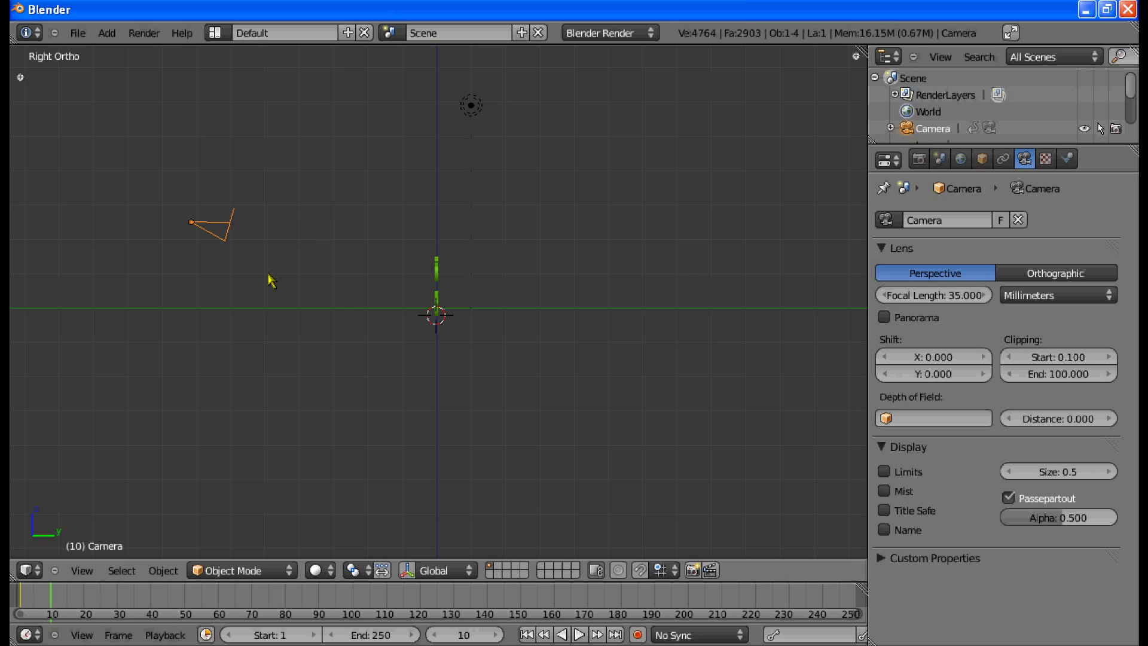
Step: Move the camera toward the text along its local Z axis and check the framing through the camera
key("g")
key("z")
key("z")
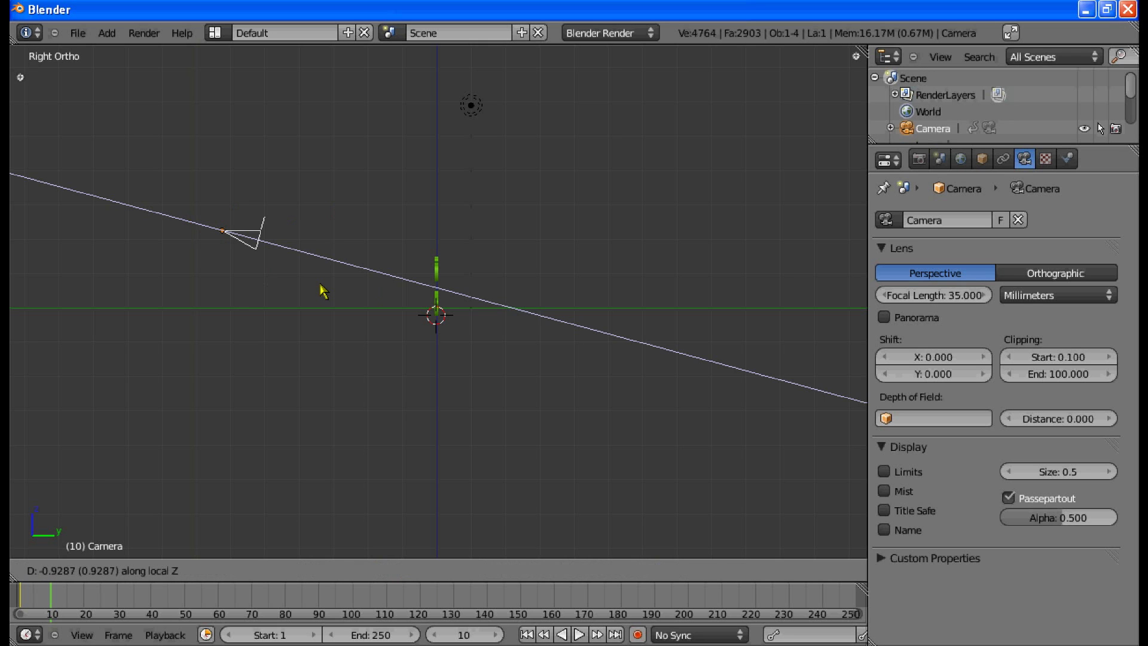
left_click(353, 299)
key("KP_0")
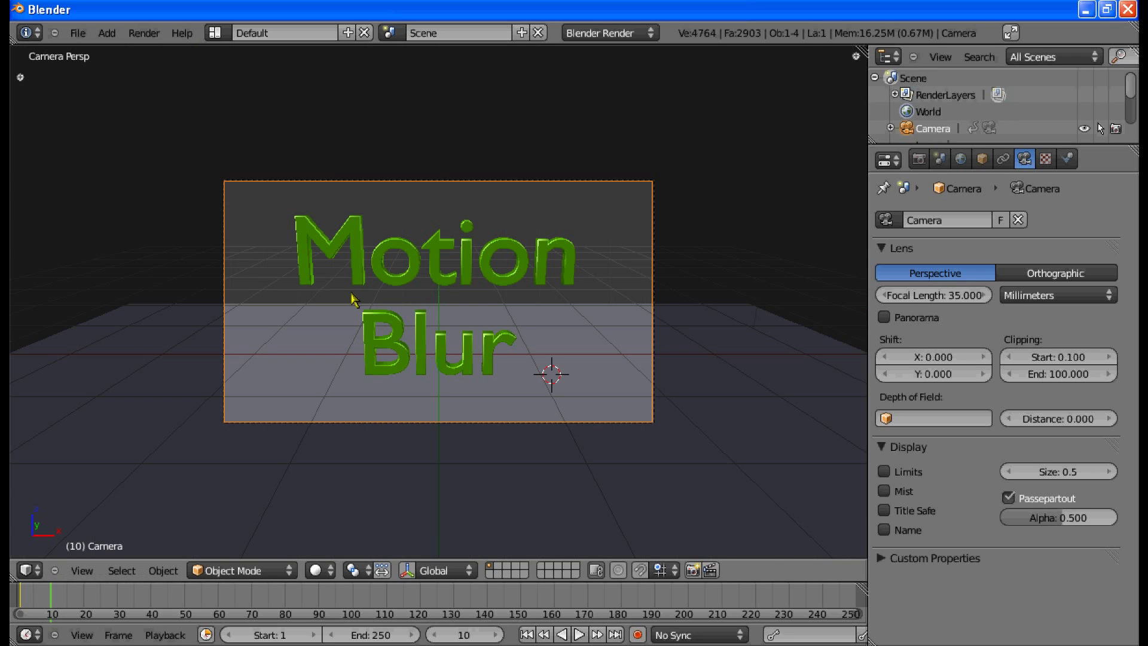
Step: Push the camera about 0.5 closer along its local Z axis and insert a keyframe for it at frame 10
key("g")
key("z")
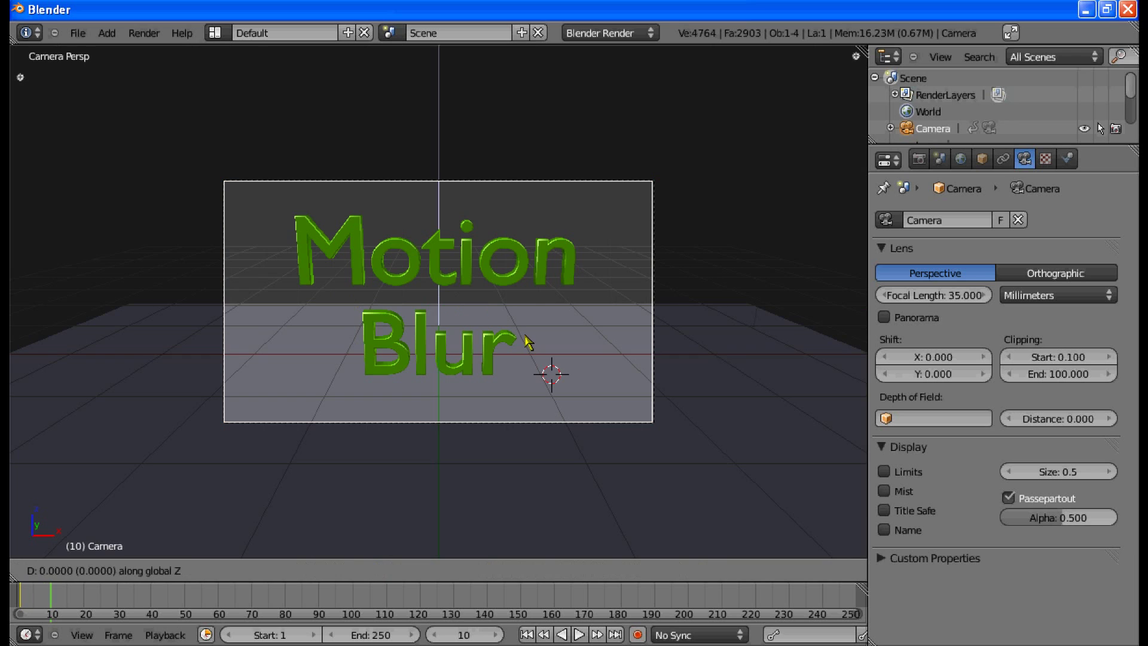
key("z")
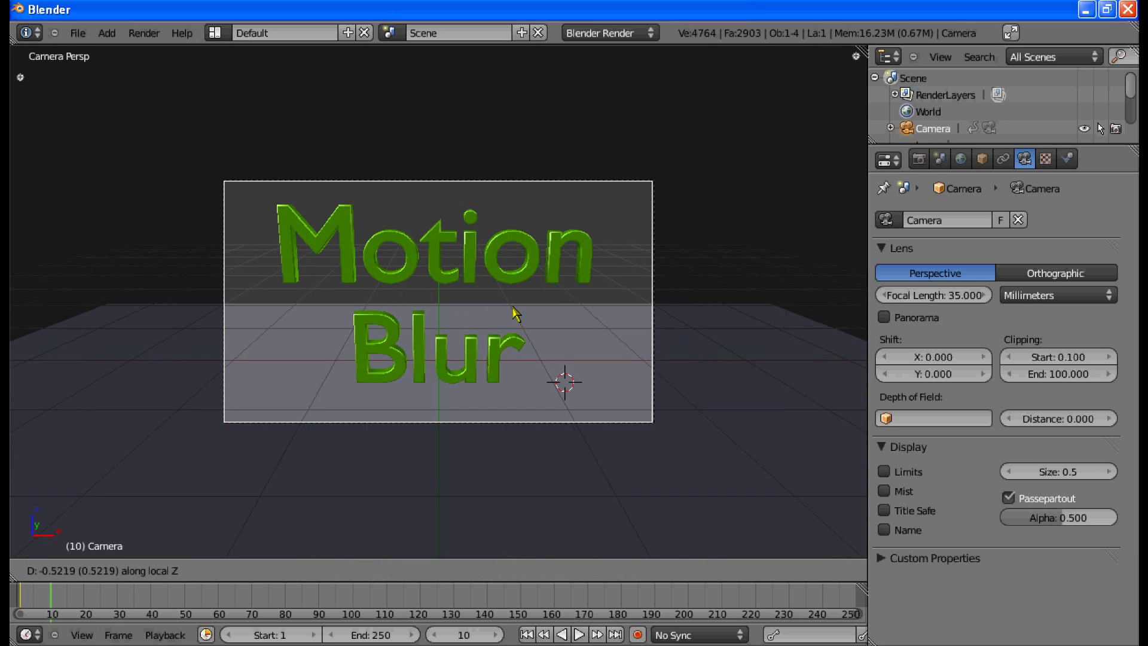
left_click(514, 309)
key("i")
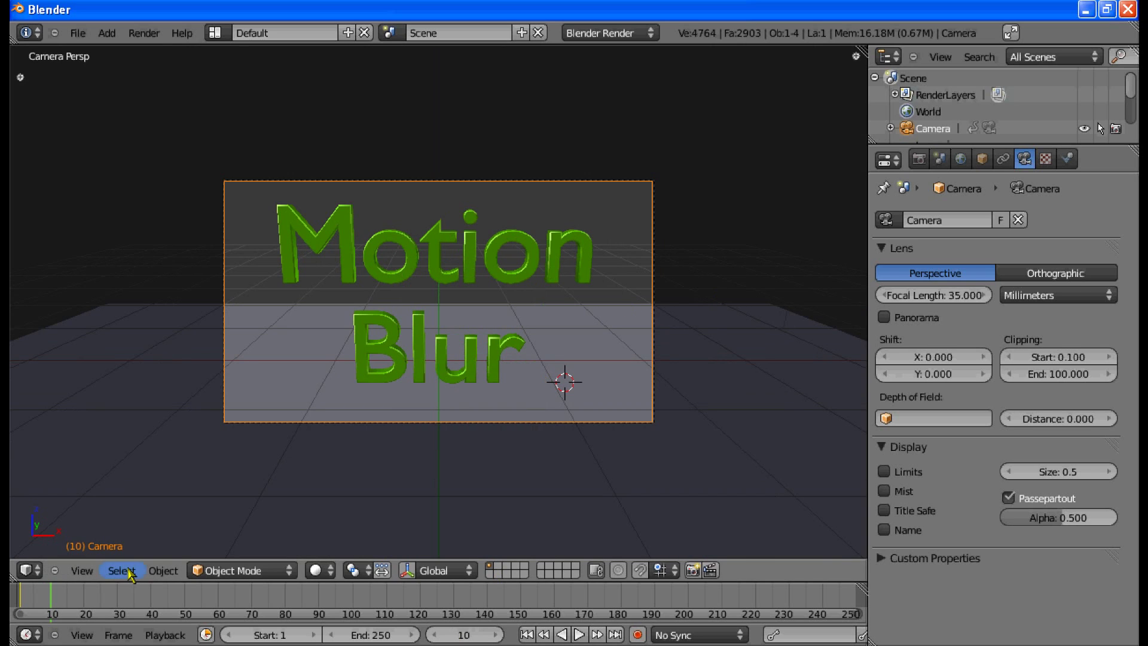
Step: Scrub through the camera move, check frame 7, and step back to frame 5
left_click(43, 596)
left_click_drag(43, 596, 28, 596)
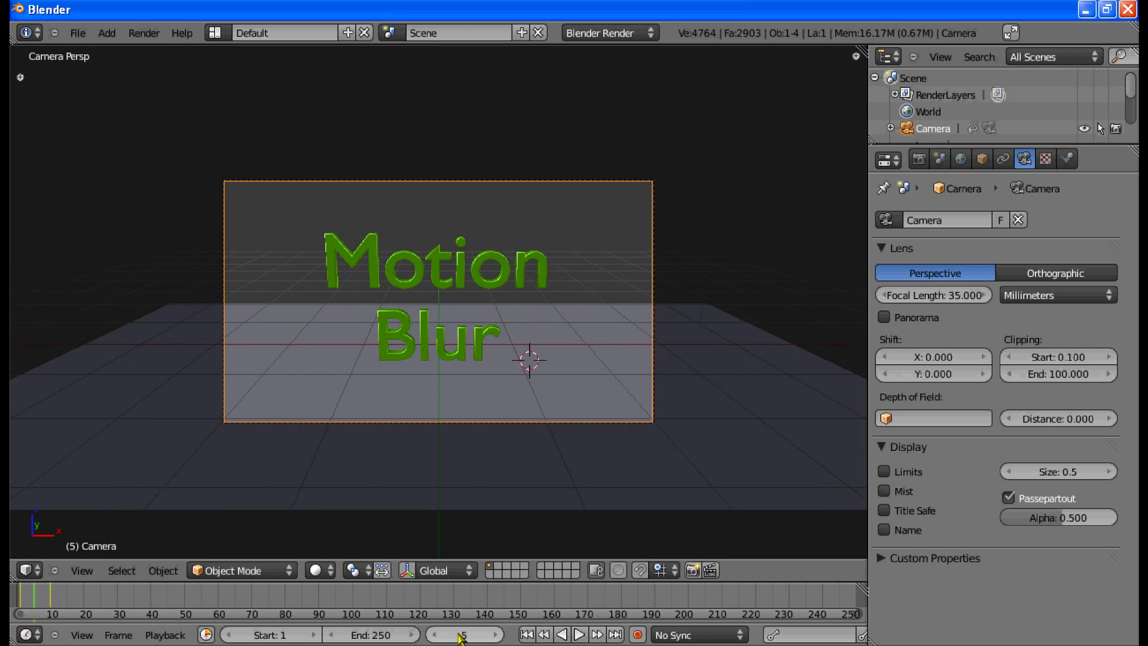
left_click(460, 635)
type("7")
key("Return")
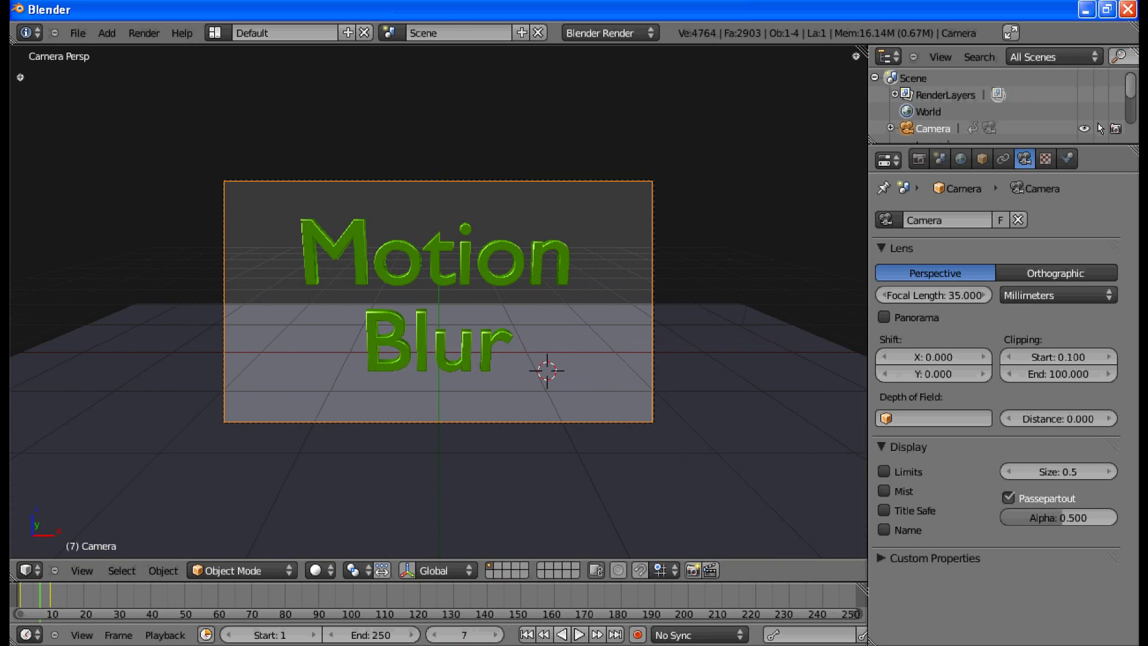
key("Left")
key("Left")
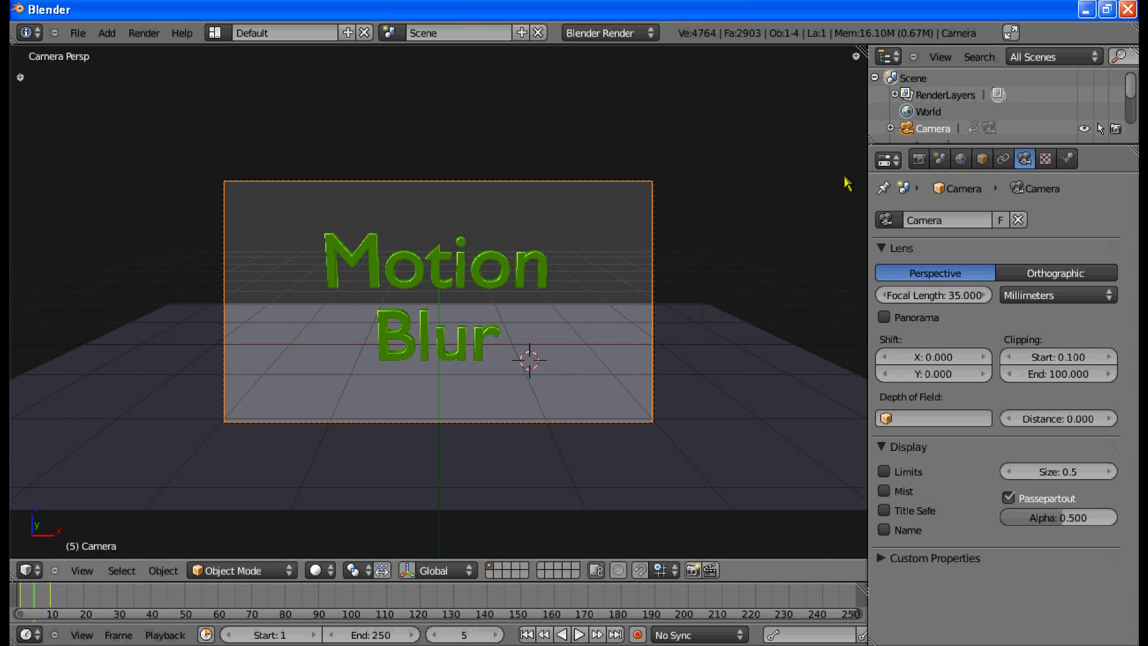
Step: Enable the Vector pass on the render layer and start a test render of frame 5
left_click(919, 159)
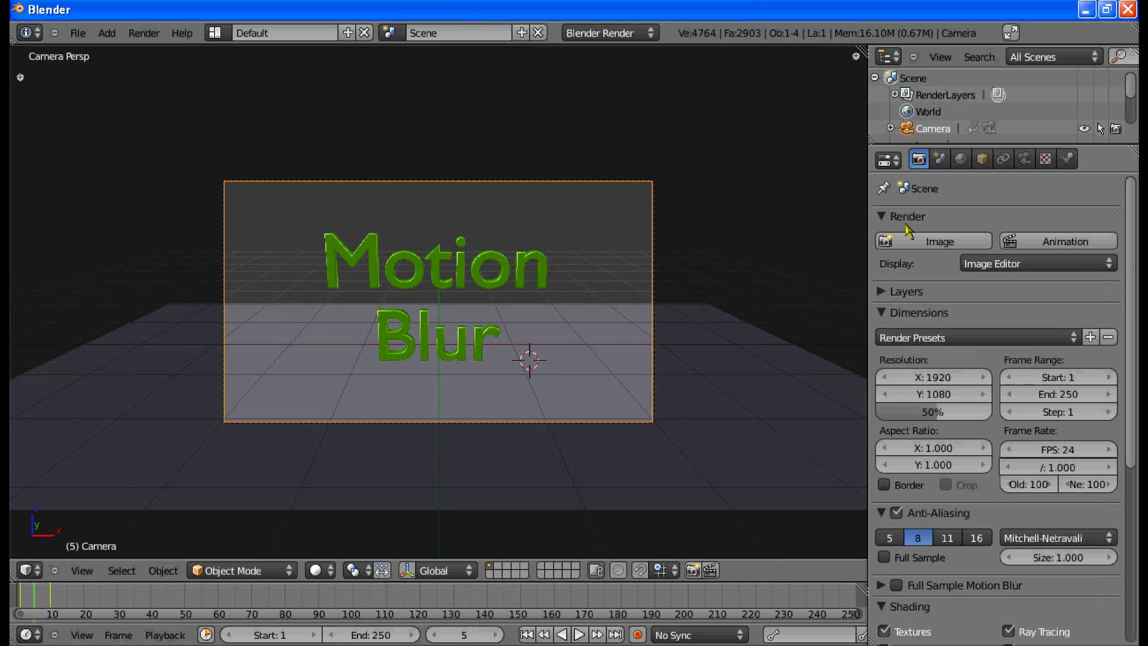
left_click(887, 291)
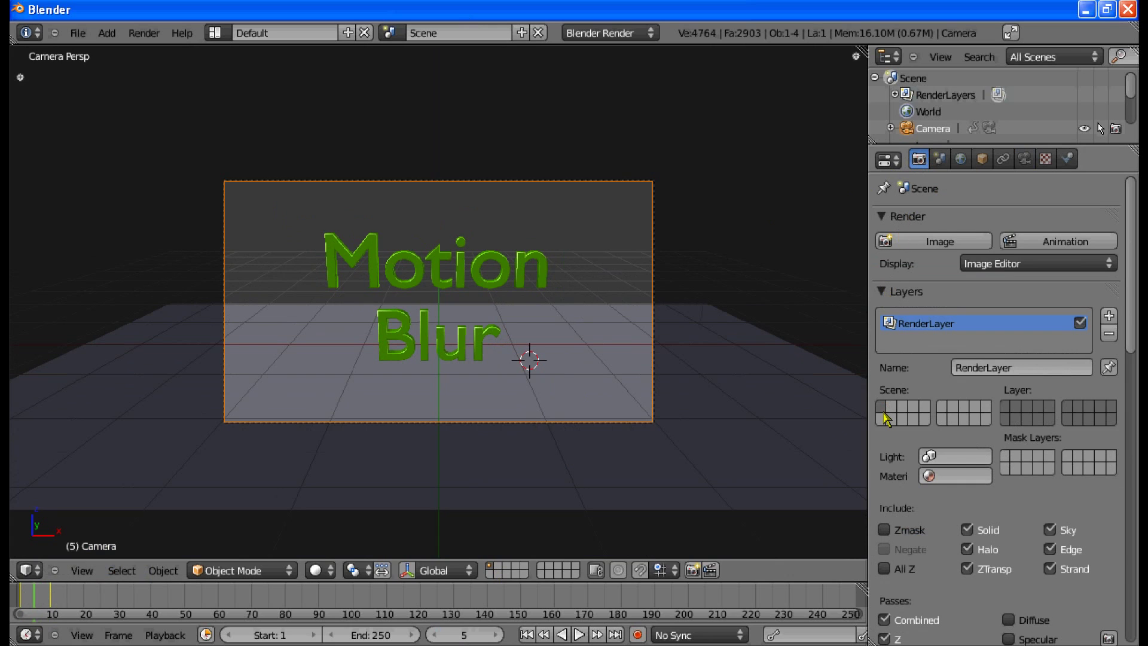
scroll(1076, 371, "down", 3)
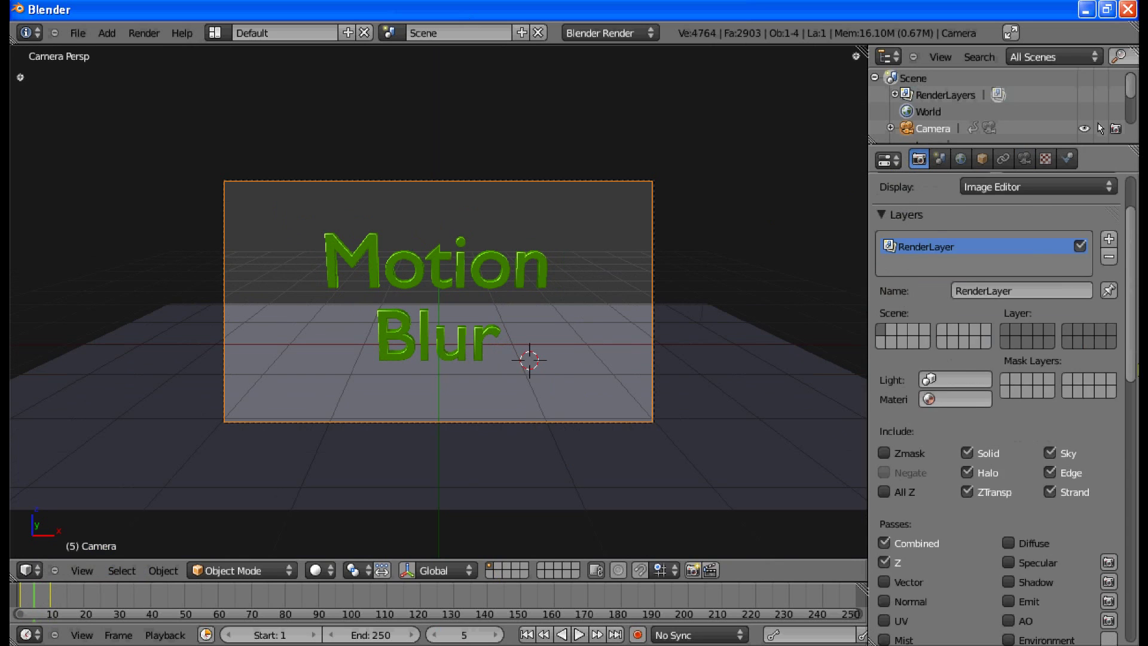
scroll(993, 419, "down", 5)
left_click(884, 468)
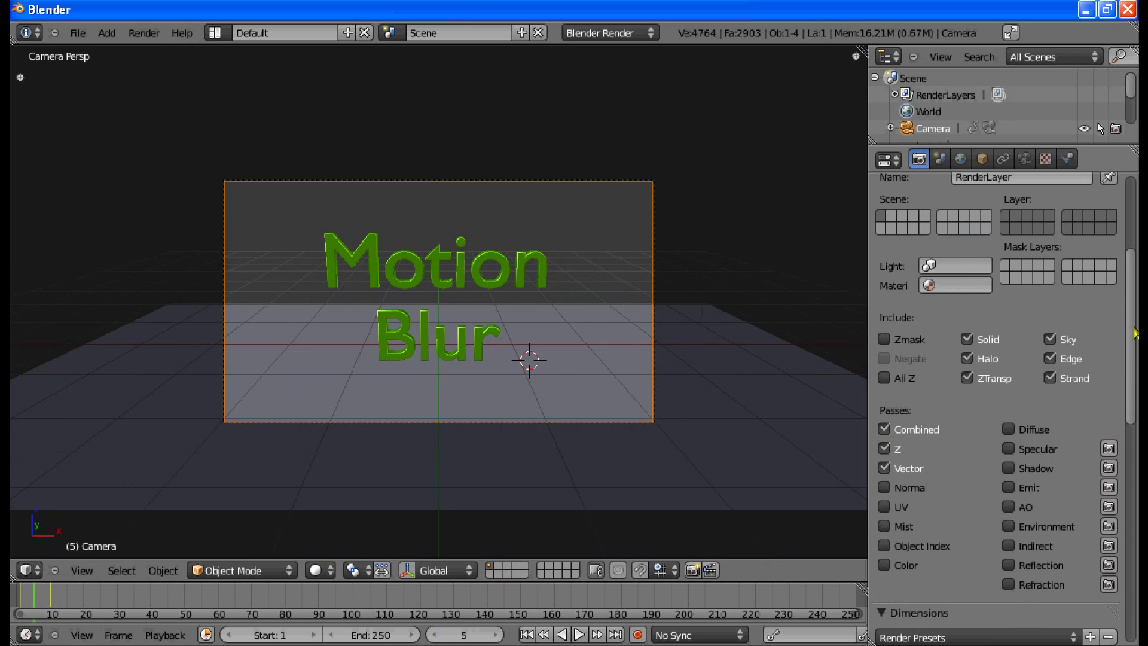
scroll(1134, 334, "up", 8)
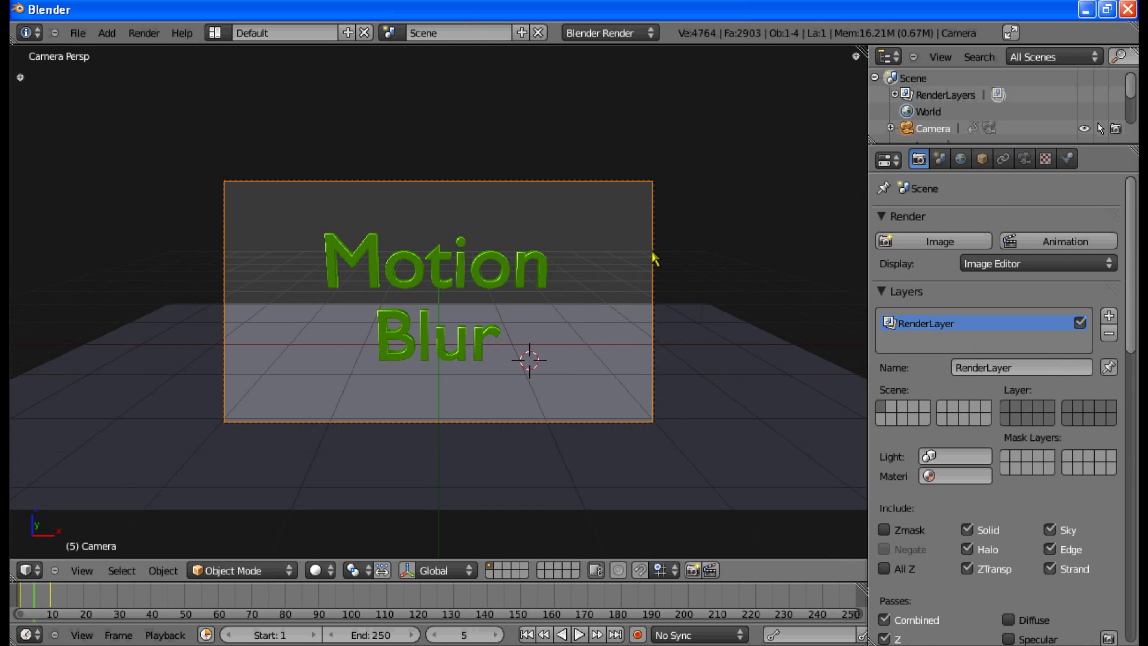
key("F12")
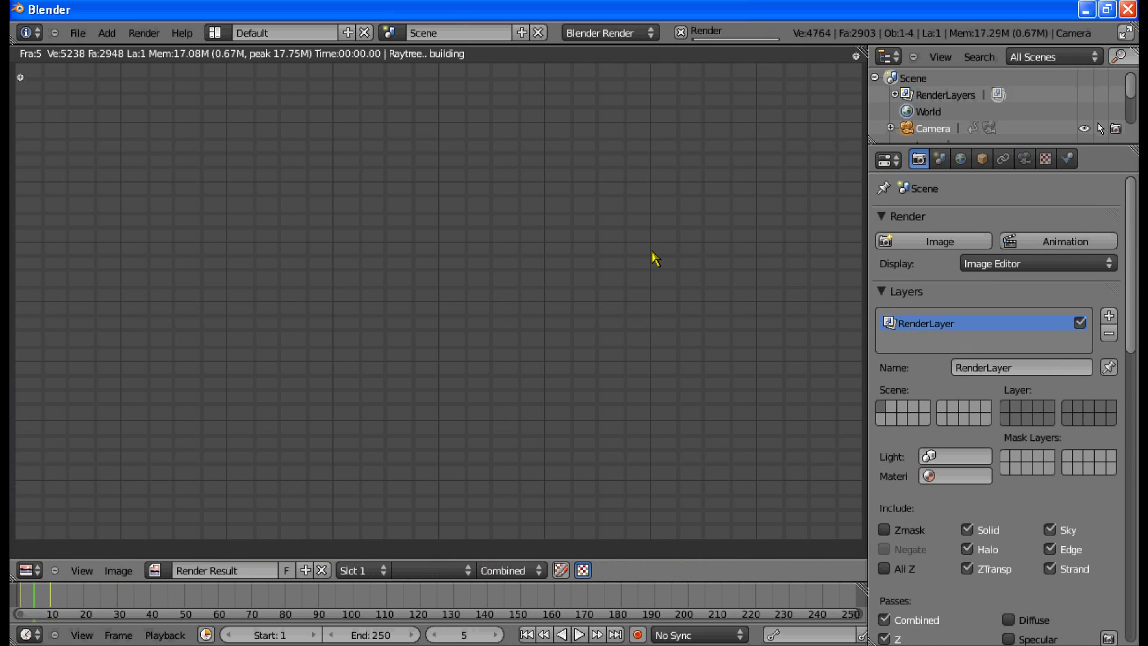
key("Escape")
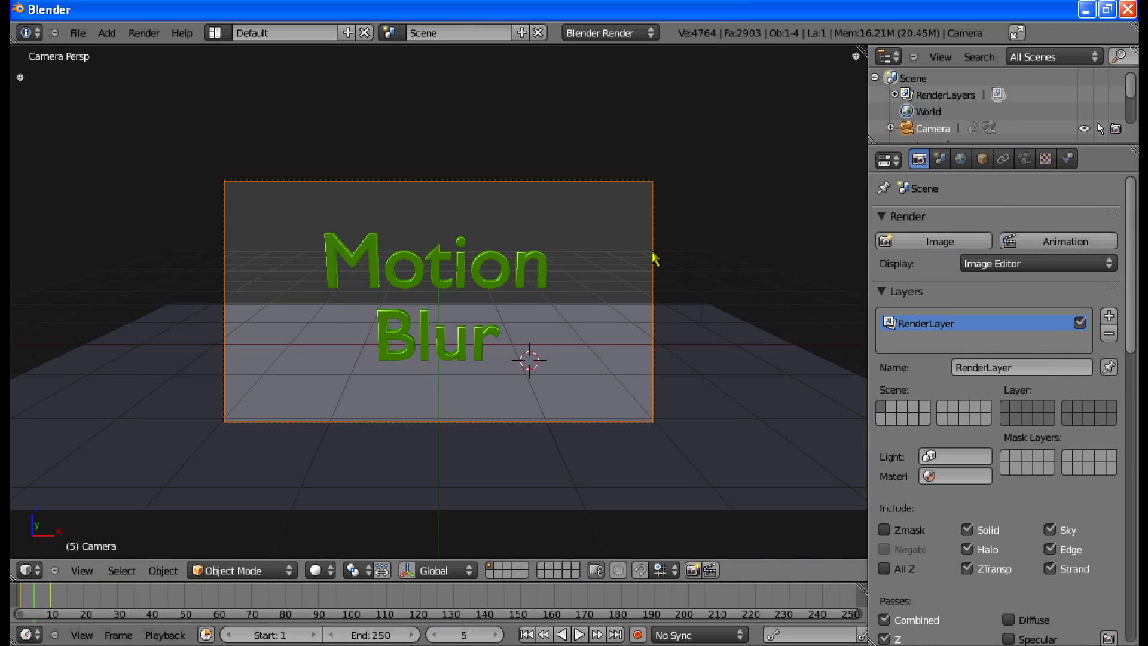
Step: In the side view, move the lamp behind the camera and change its type to Sun
key("KP_3")
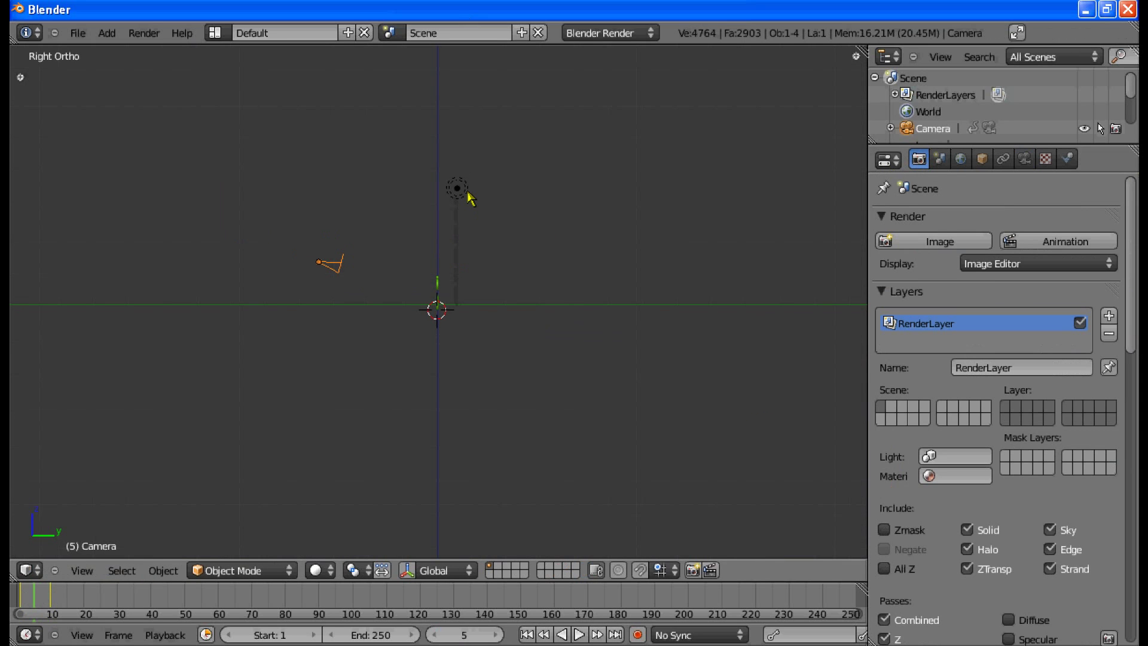
right_click(470, 196)
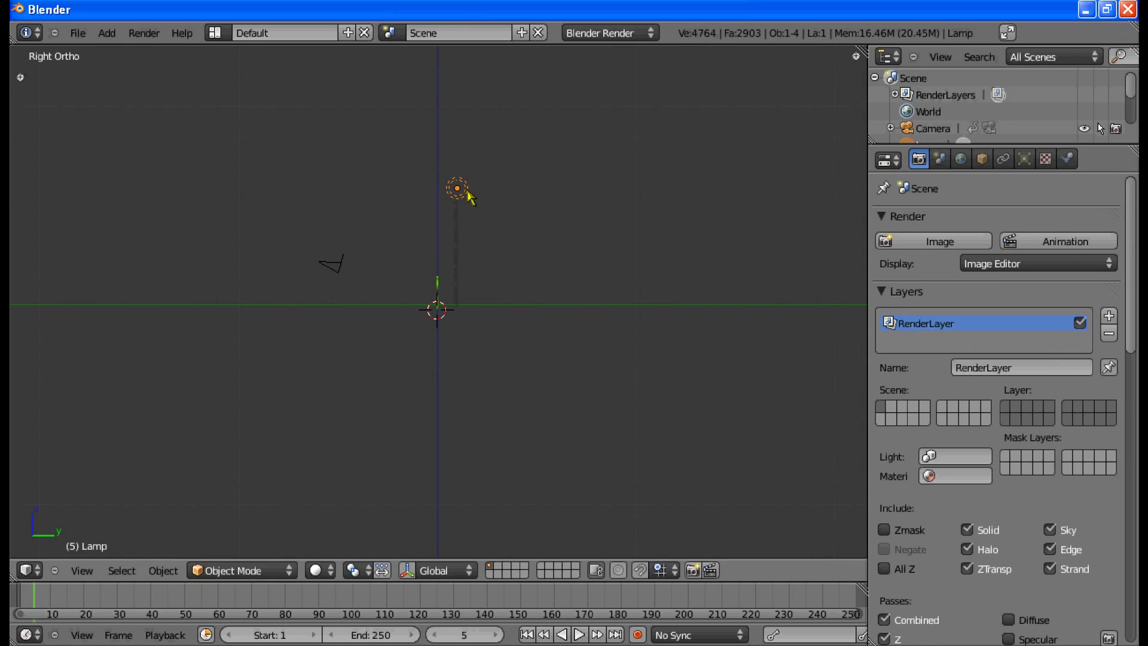
right_click_drag(470, 197, 227, 247)
left_click(1024, 159)
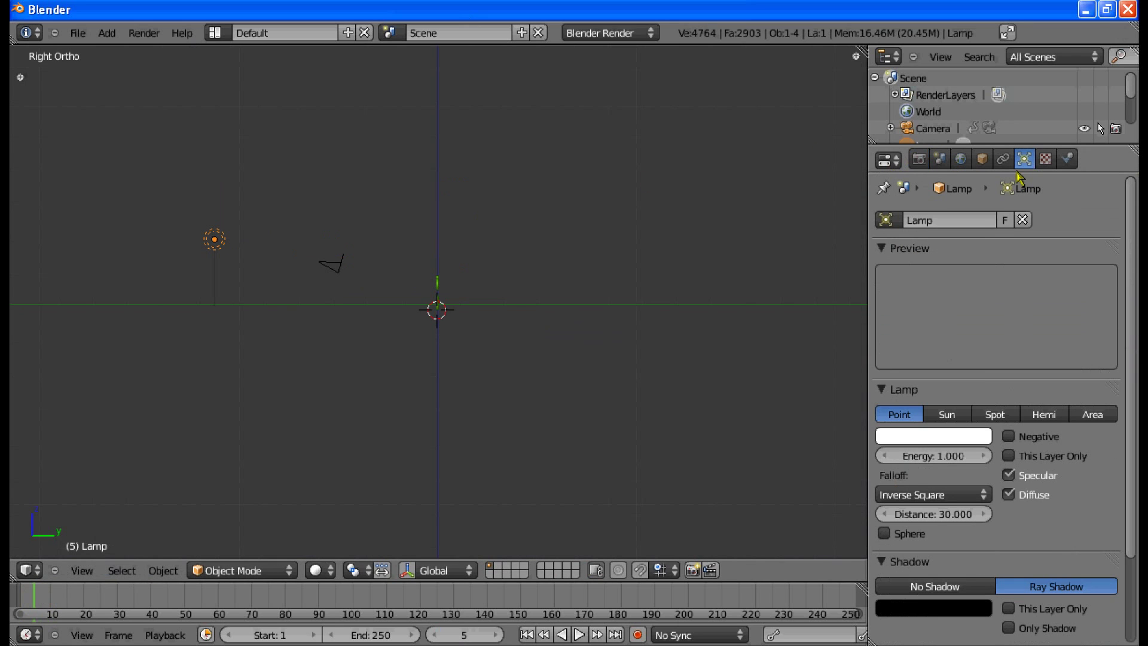
left_click(951, 413)
Step: Rotate the sun lamp in the side and top views to aim it at the text, and test-render the frame through the camera
key("r")
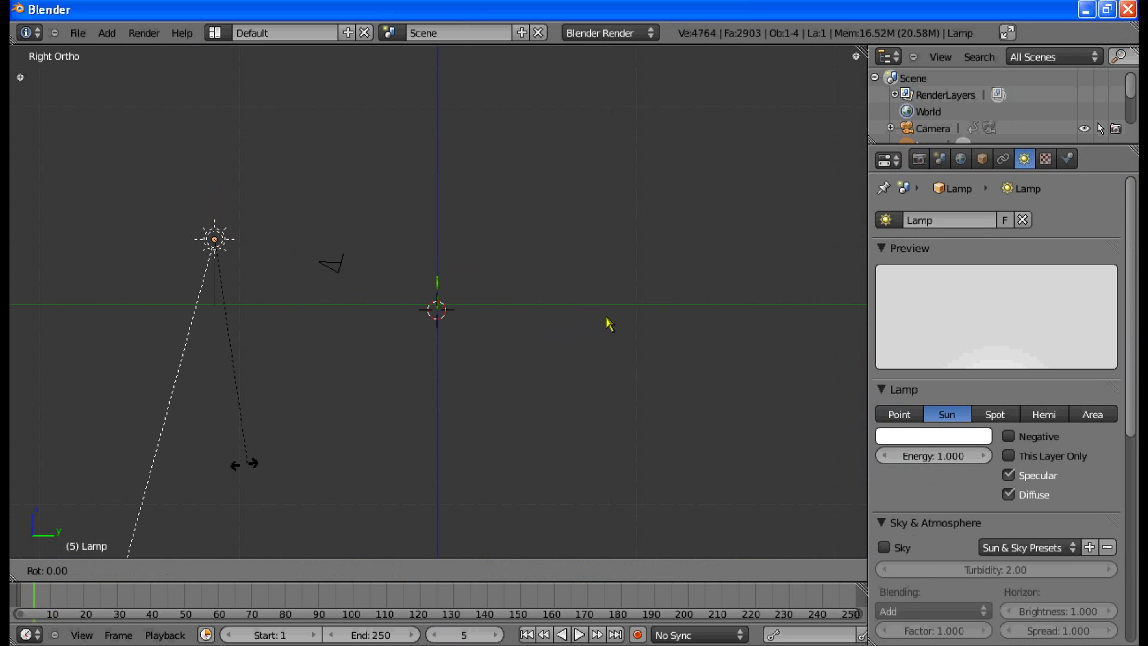
left_click(598, 179)
key("KP_7")
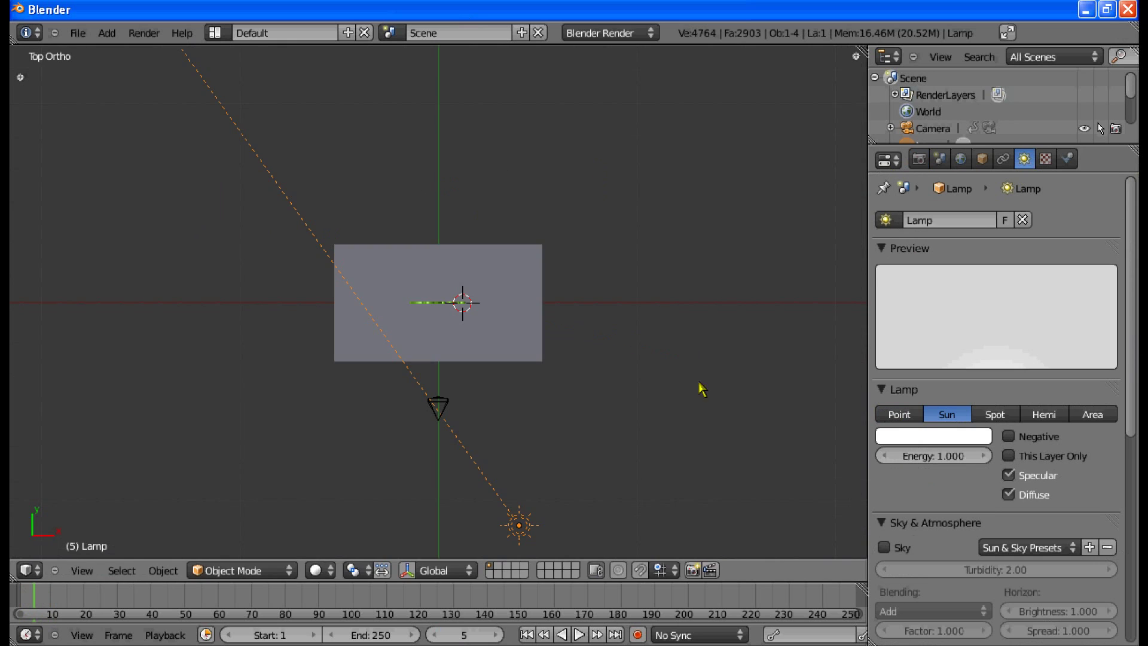
key("r")
left_click(821, 428)
key("KP_0")
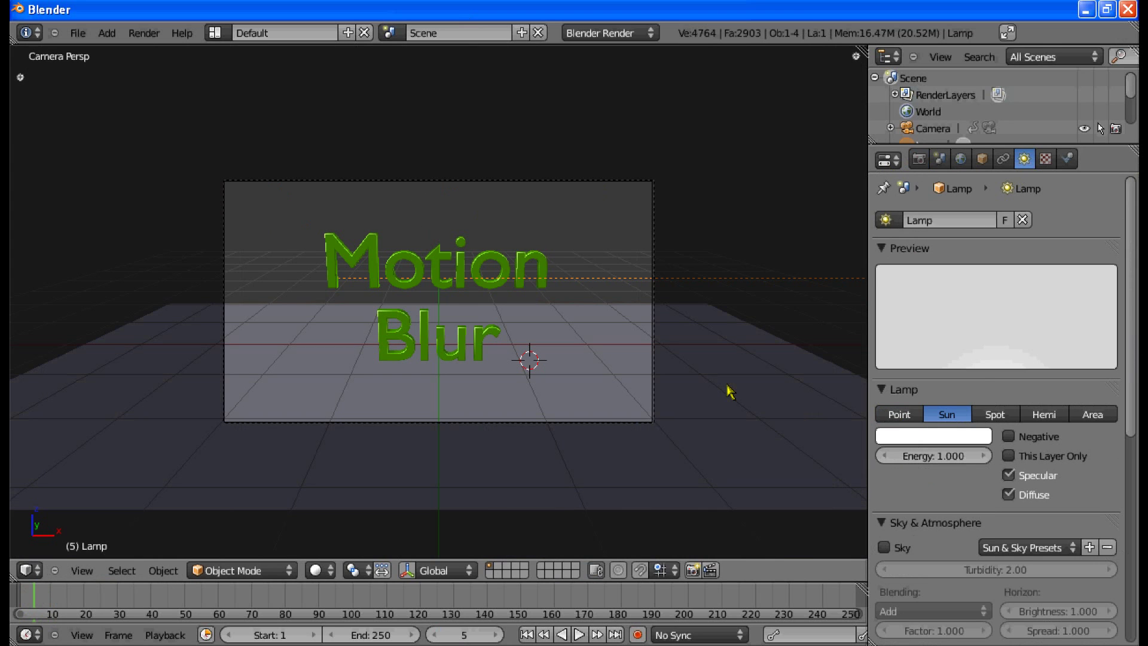
key("F12")
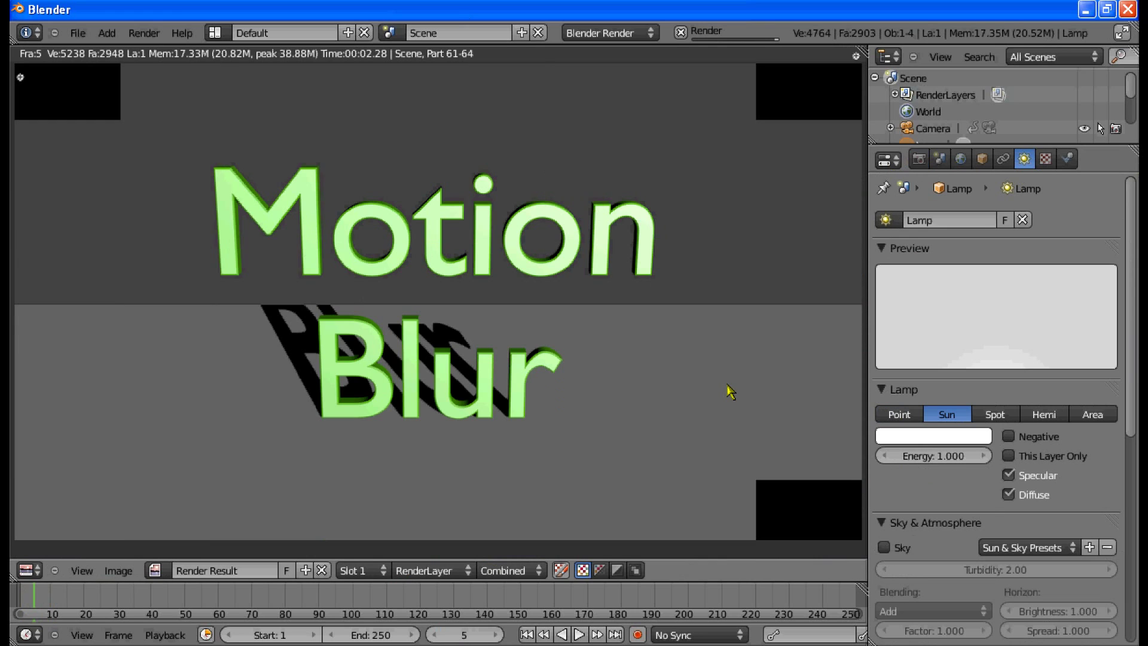
key("Escape")
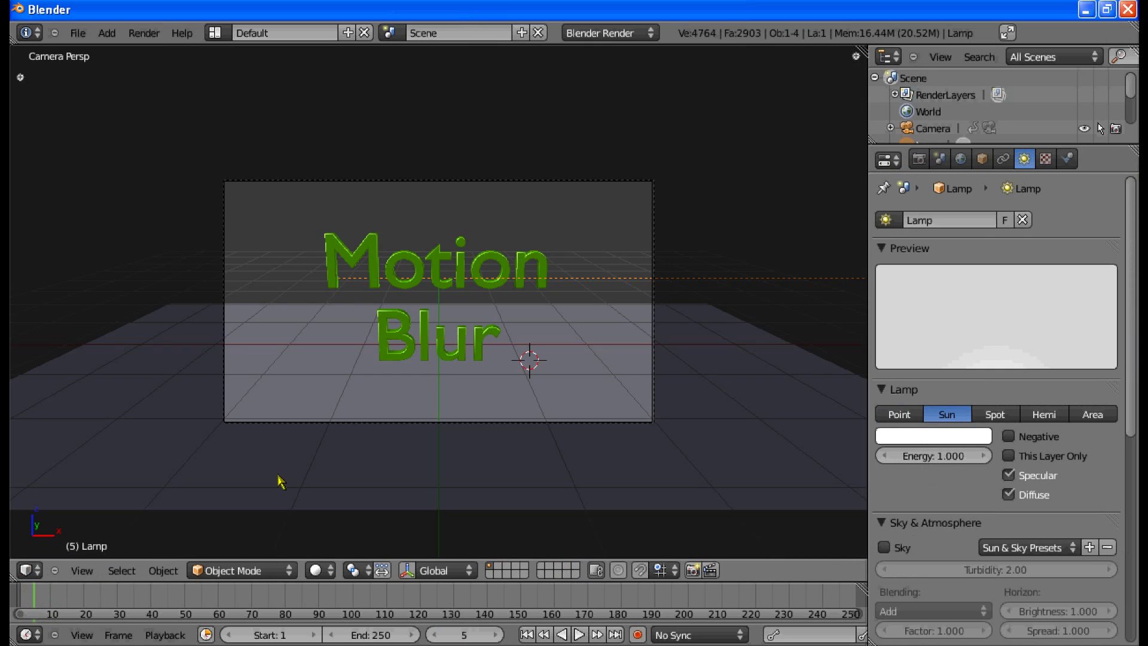
Step: Switch the 3D view to the Node Editor's compositing nodes, and enable Use Nodes and Backdrop
left_click(25, 569)
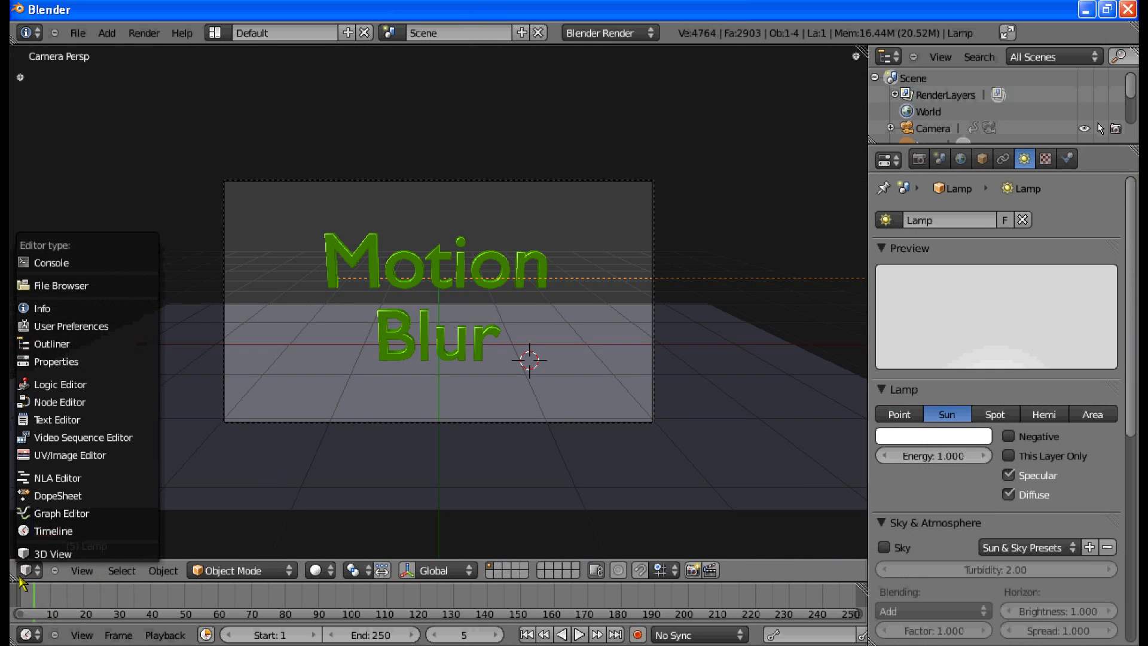
left_click(52, 403)
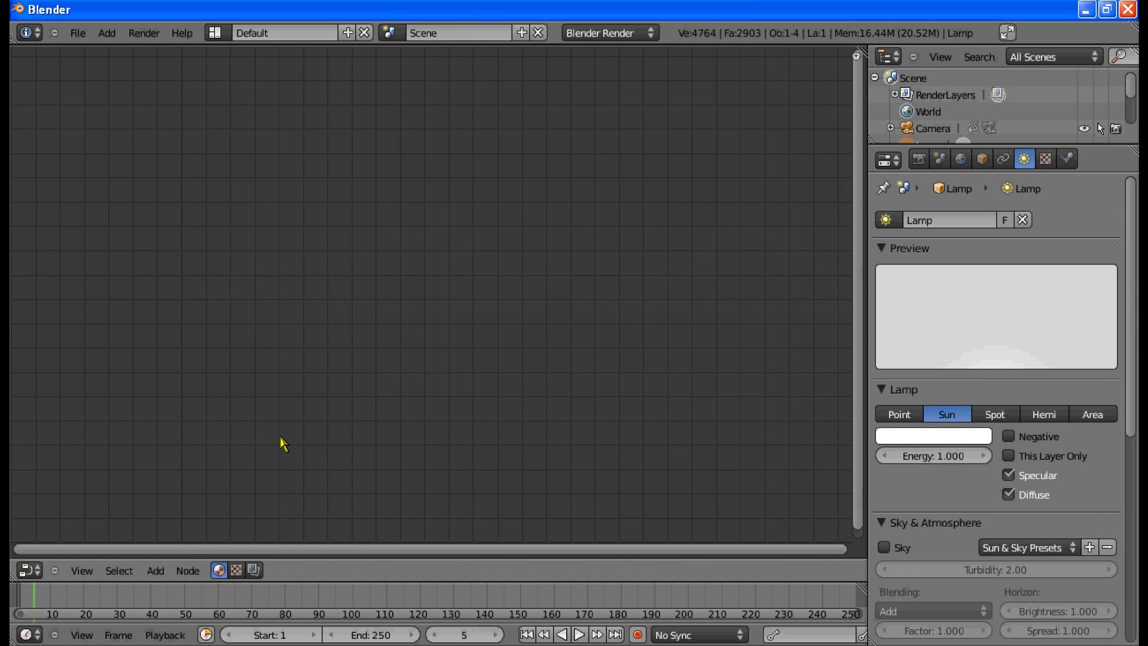
left_click(254, 570)
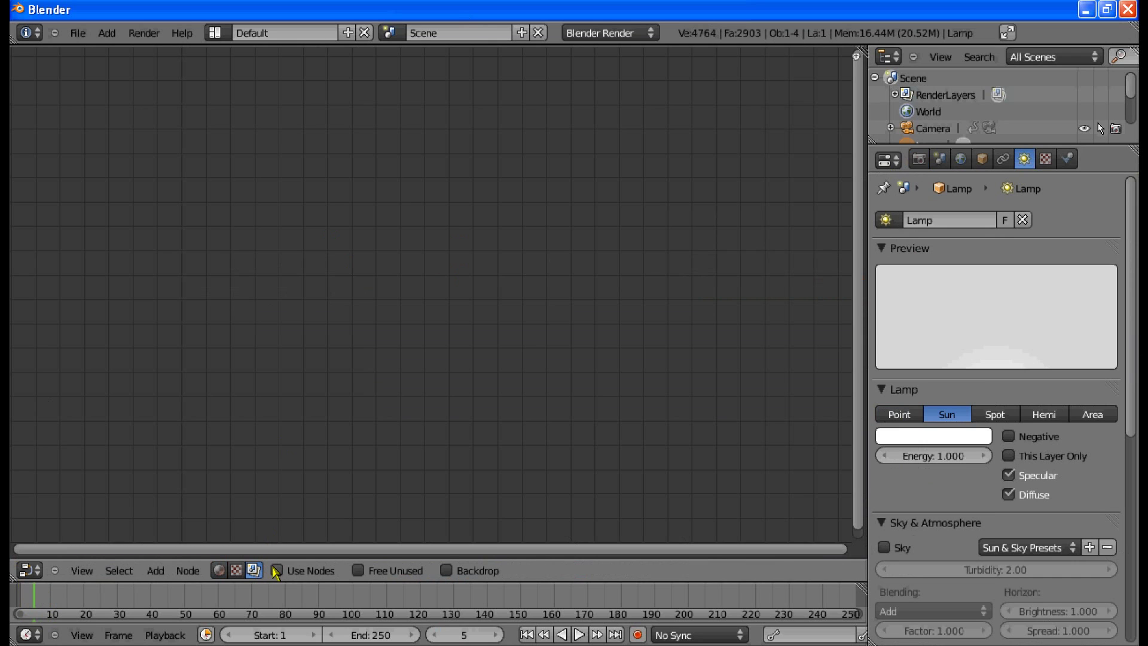
left_click(276, 570)
left_click(446, 570)
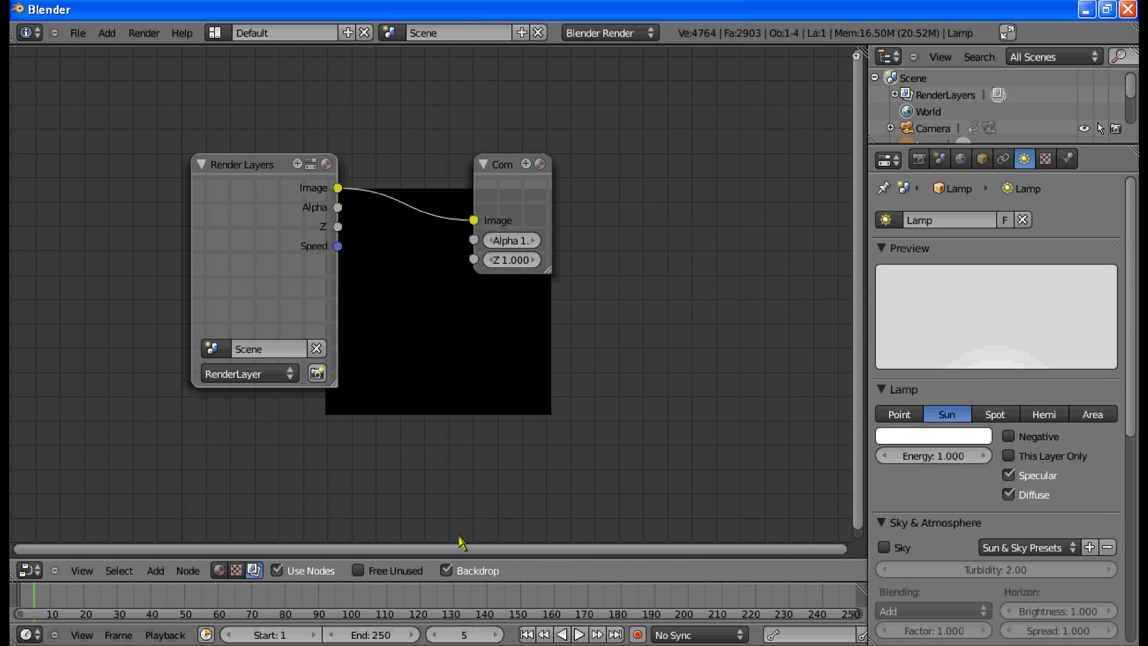
Step: Spread the Render Layers and Composite nodes apart and place a Vector Blur filter node between them
scroll(329, 308, "down", 2)
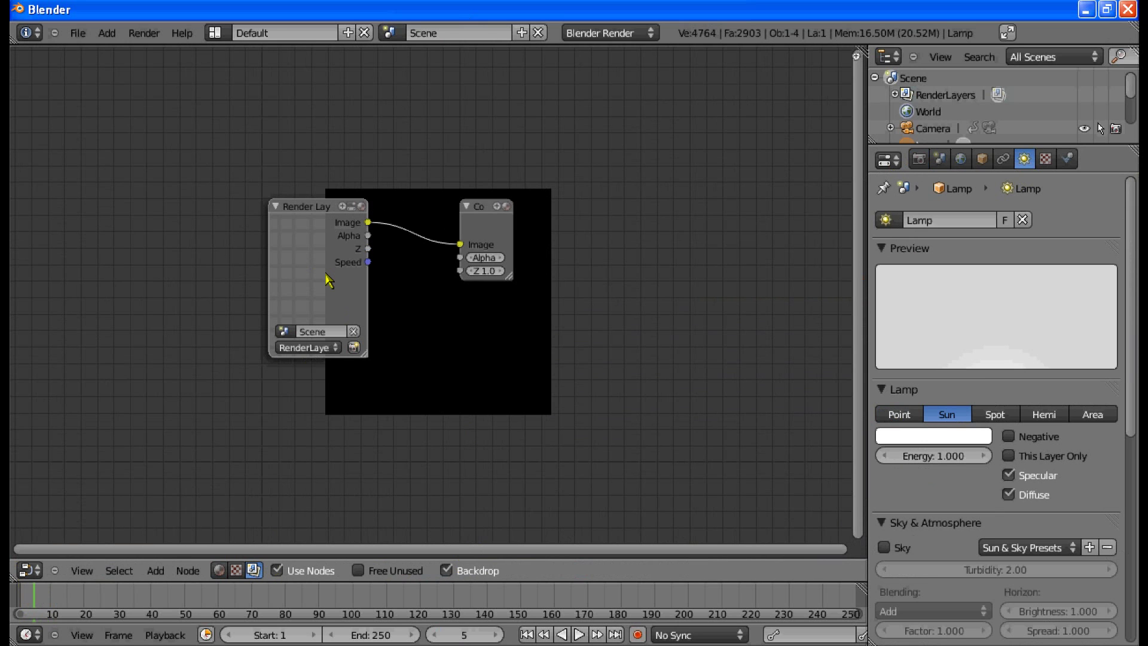
left_click_drag(327, 280, 208, 241)
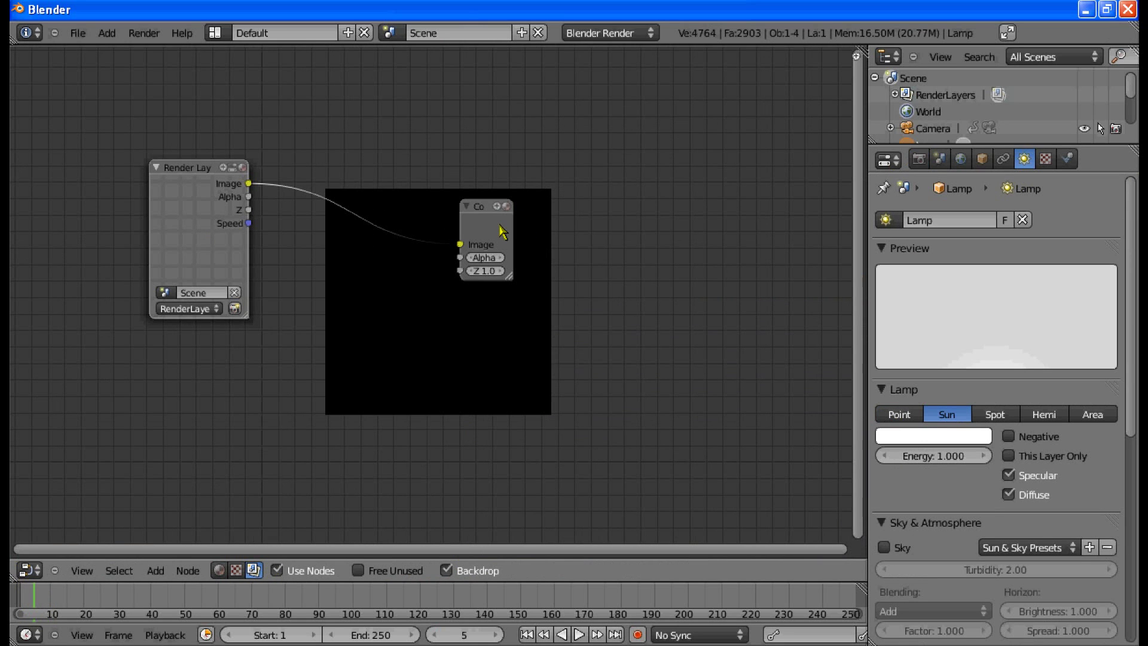
left_click_drag(502, 230, 688, 242)
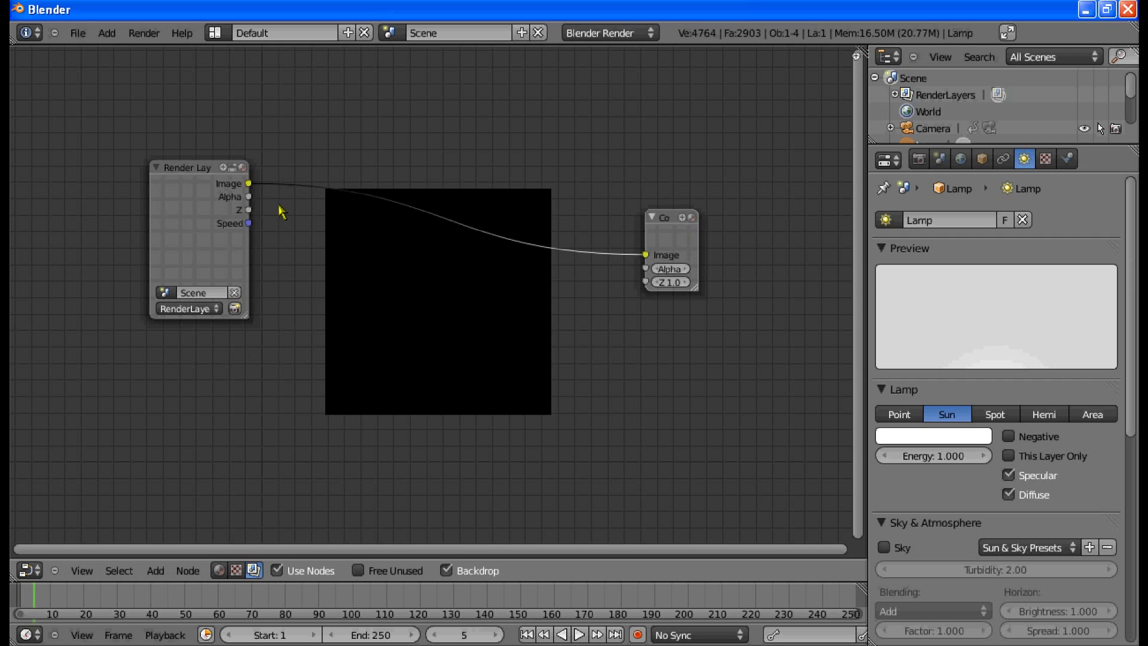
key("shift+a")
mouse_move(267, 277)
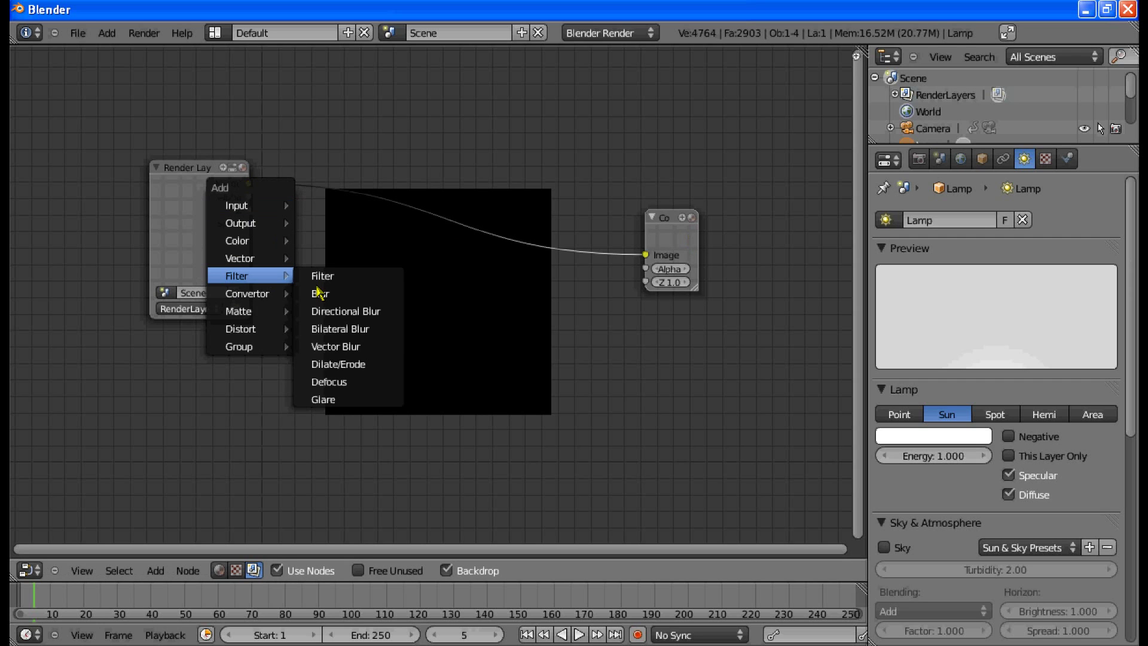
left_click(345, 347)
left_click(386, 195)
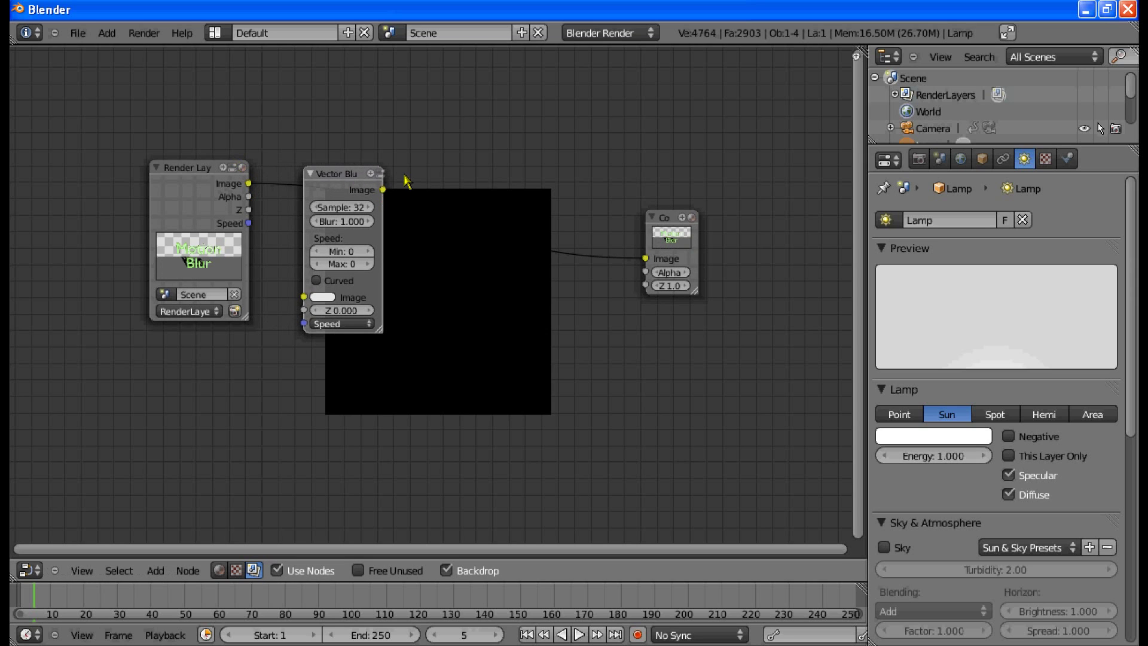
Step: Add Viewer nodes for the Render Layers and Vector Blur images, and link the rendered image into Vector Blur
key("shift+a")
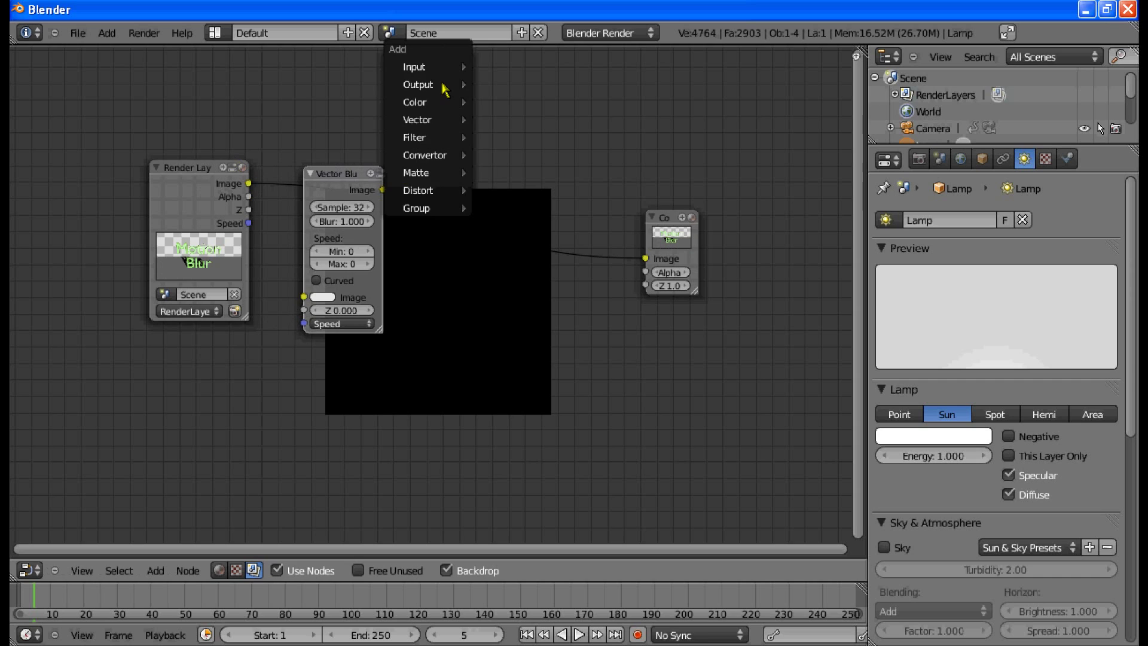
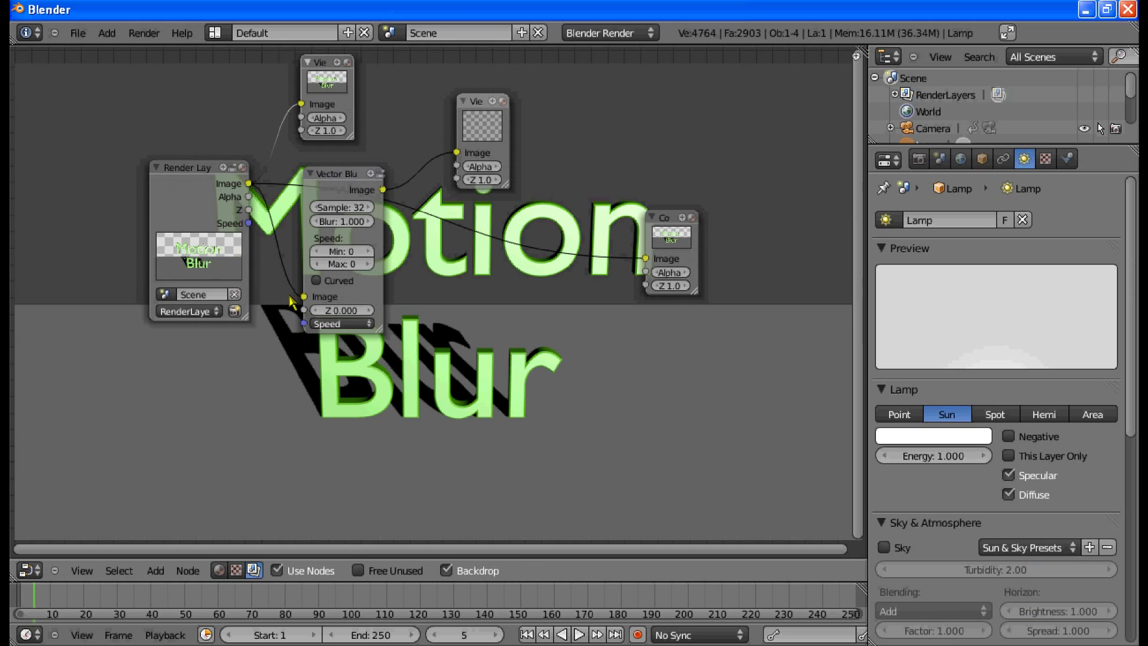
key("f")
key("f")
Step: Link the Render Layers Z and Speed outputs to the Vector Blur node and show its Viewer result in the backdrop
left_click_drag(303, 309, 250, 225)
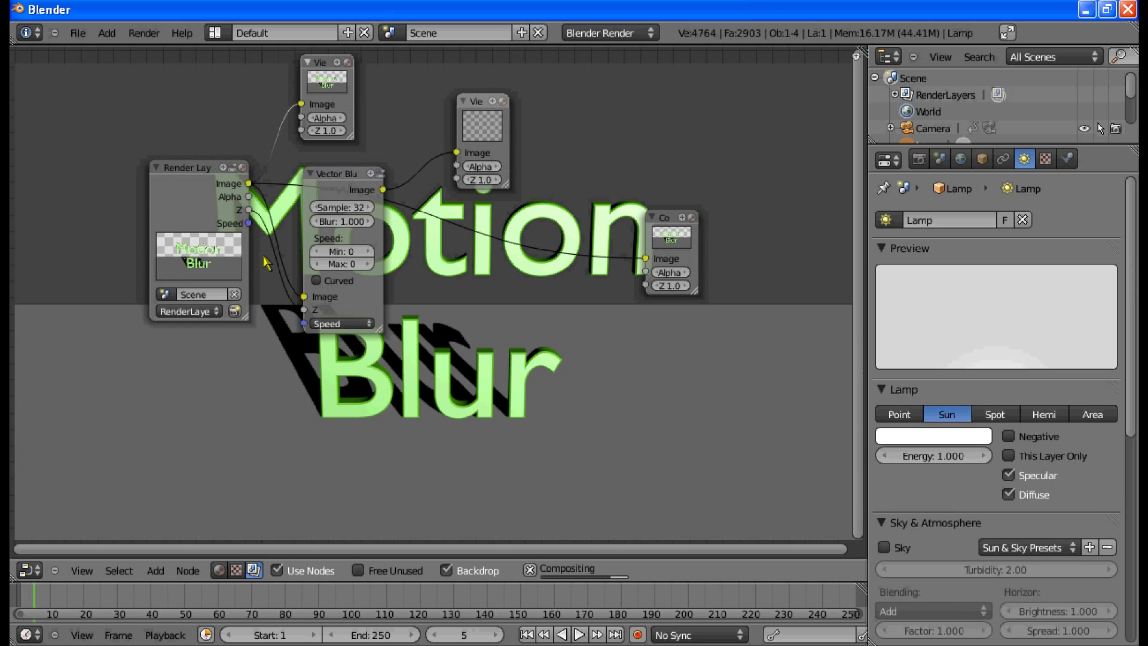
left_click_drag(304, 324, 305, 324)
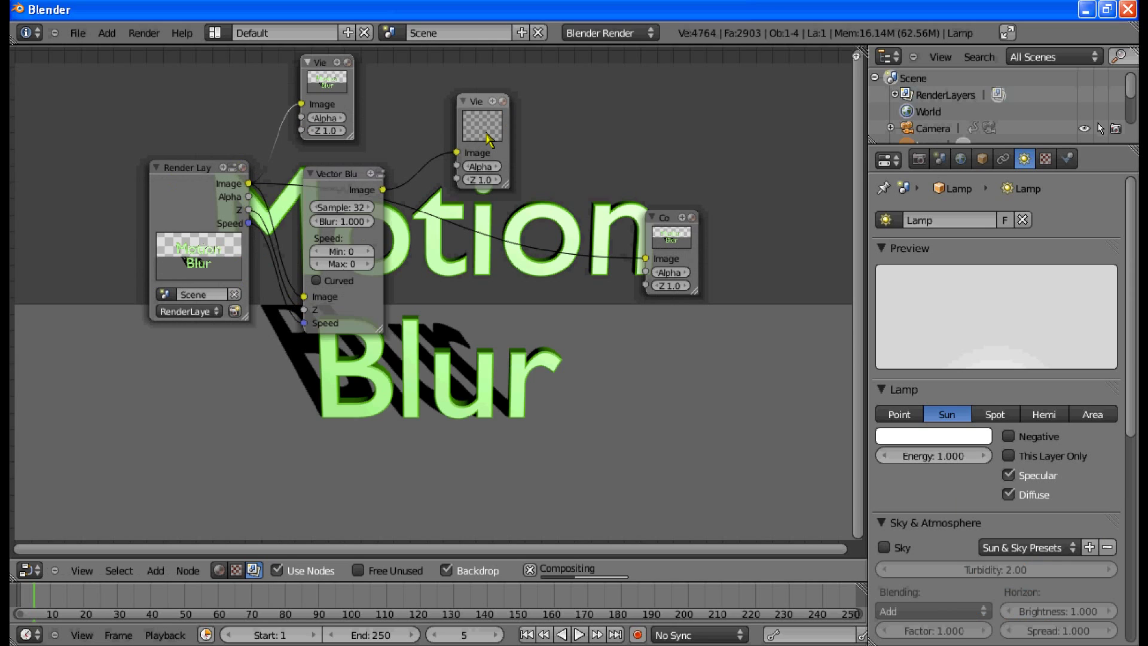
left_click(487, 139)
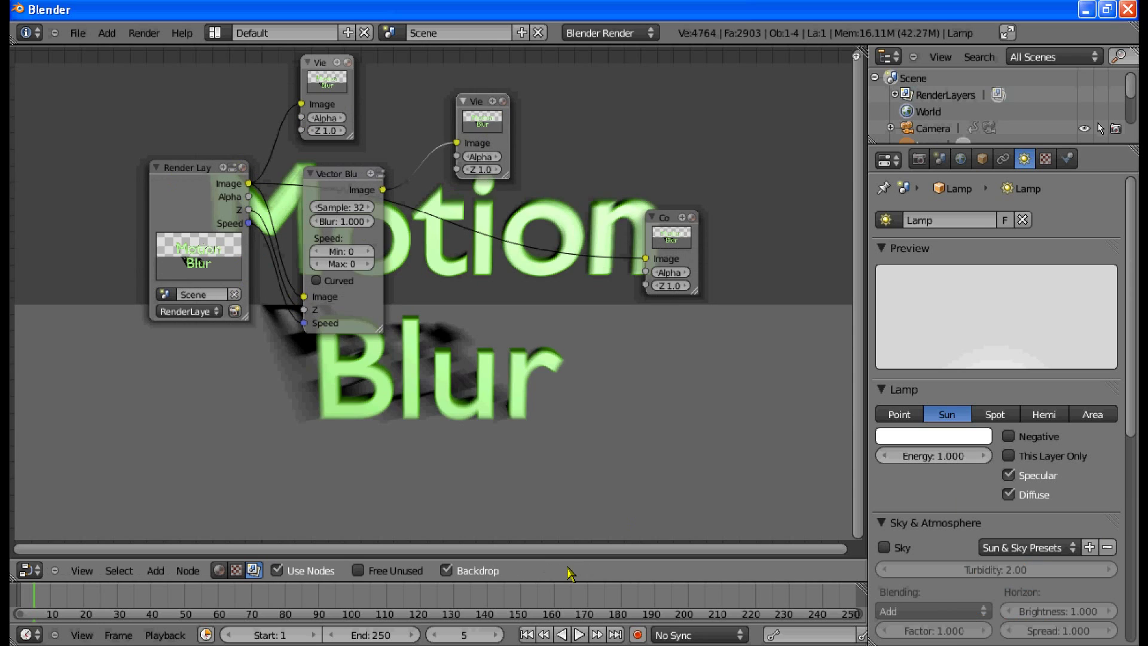
left_click_drag(429, 553, 789, 520)
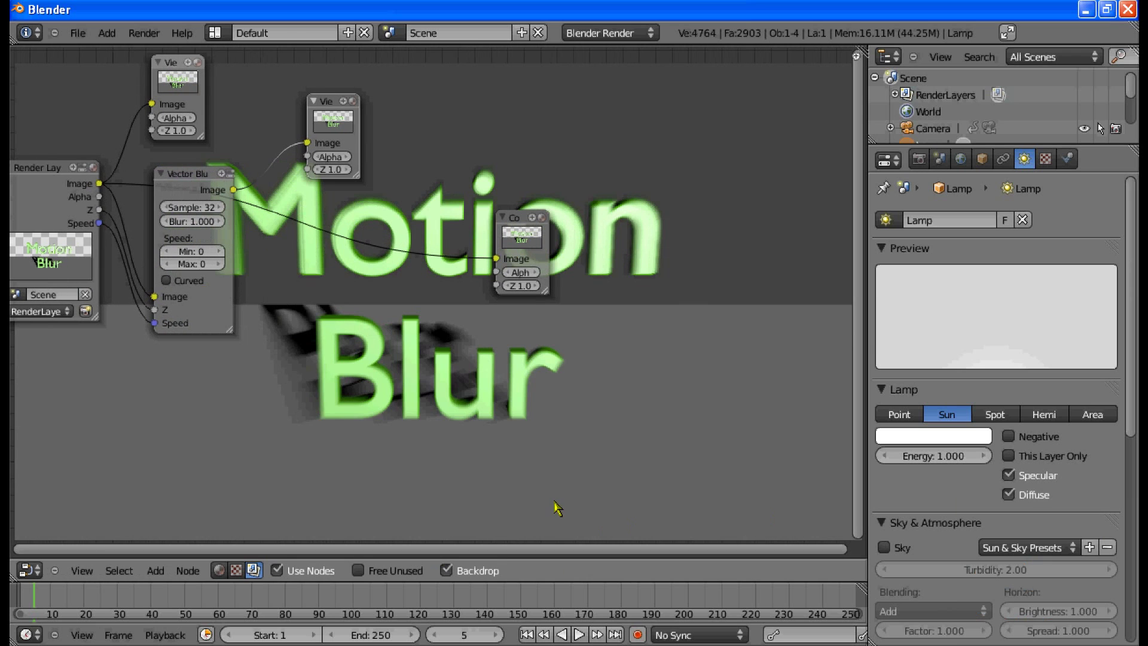
Step: Return to the 3D view, select the ground plane and give it a new material
left_click(35, 569)
left_click(43, 555)
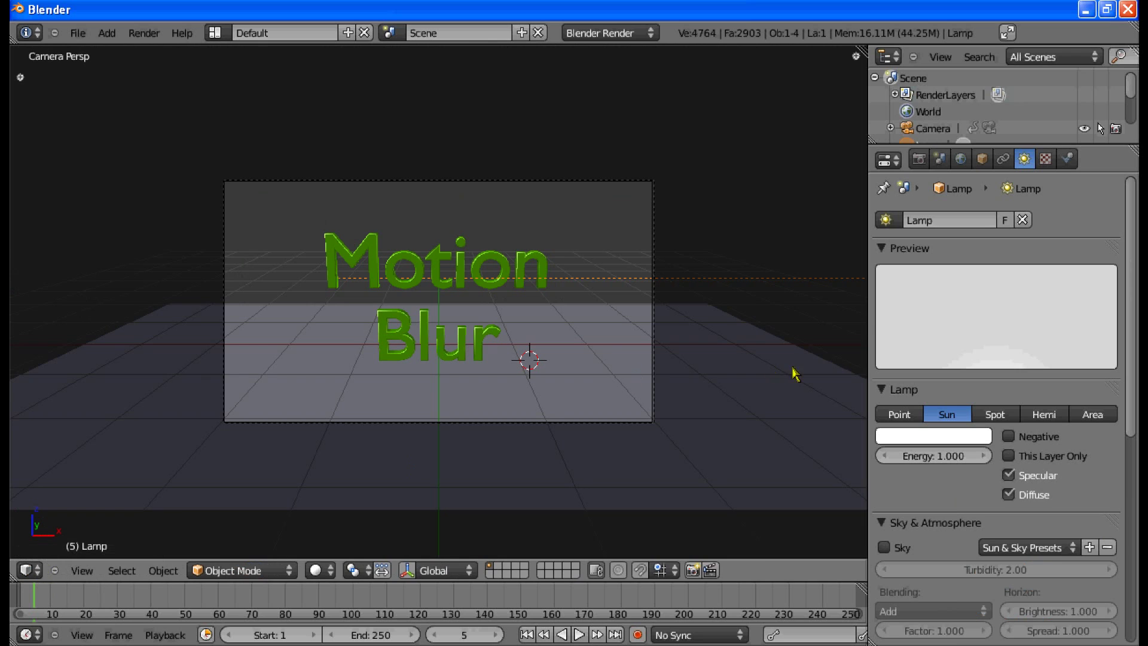
right_click(804, 352)
left_click(1066, 159)
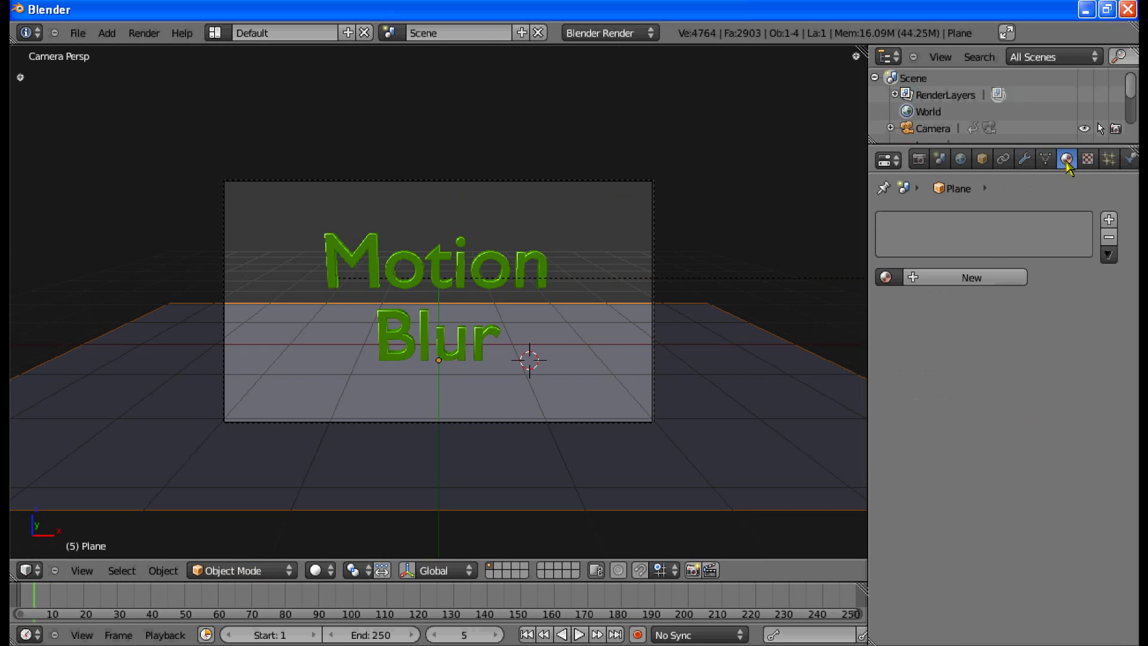
left_click(971, 278)
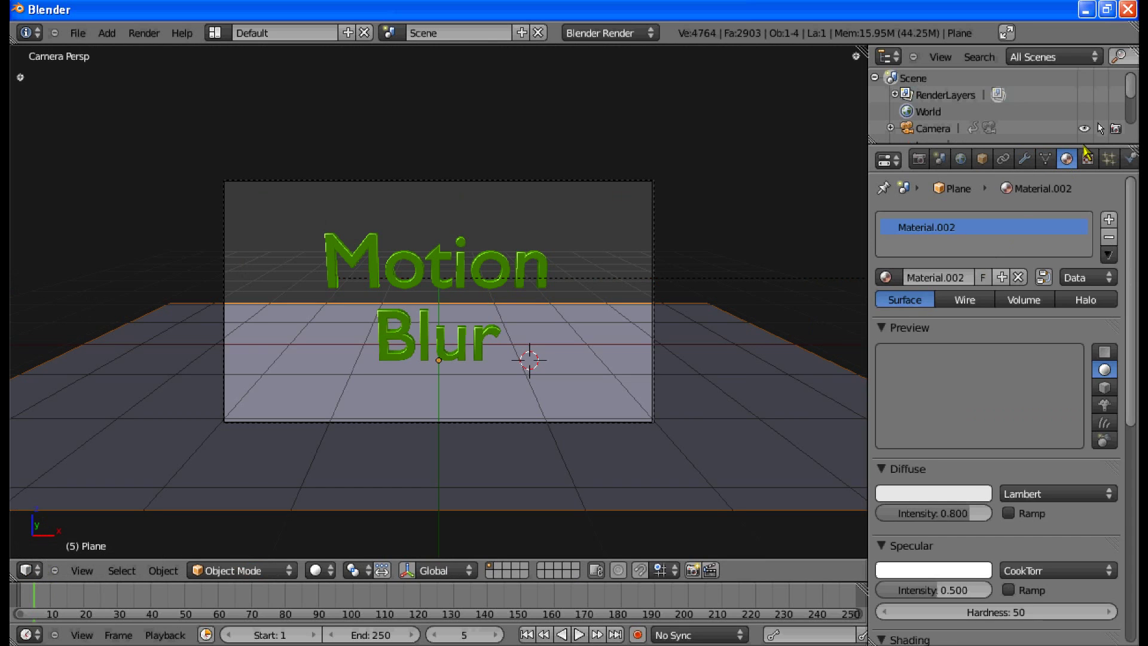
Step: Add a new texture to the ground plane's material and set its type to Voronoi
left_click(1087, 157)
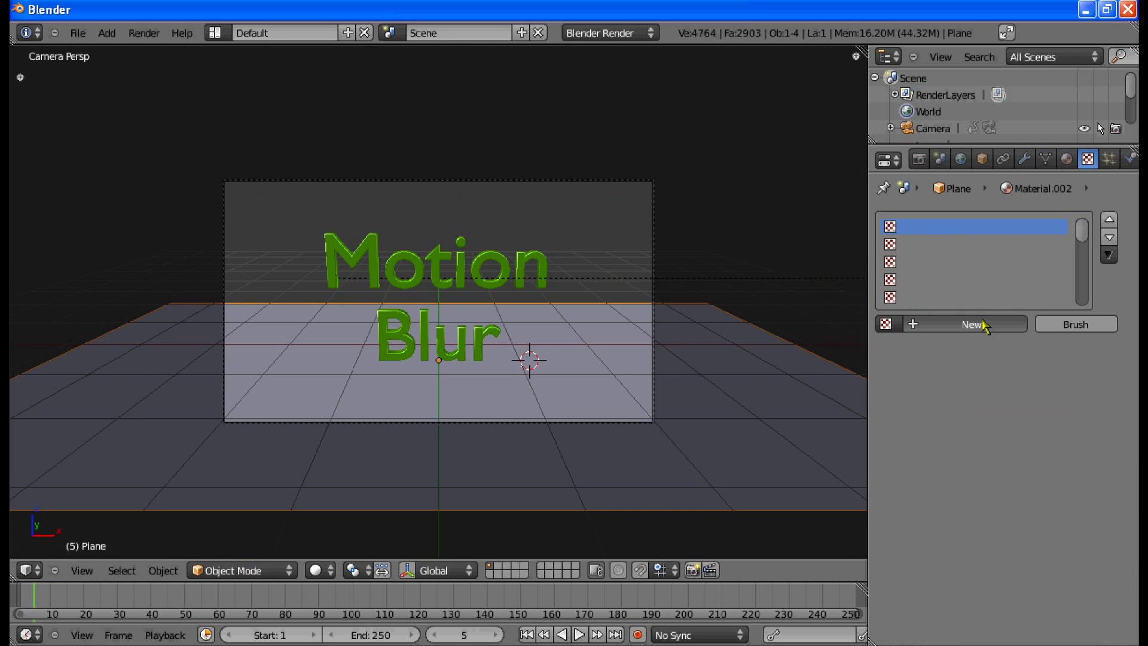
left_click(984, 326)
left_click(990, 352)
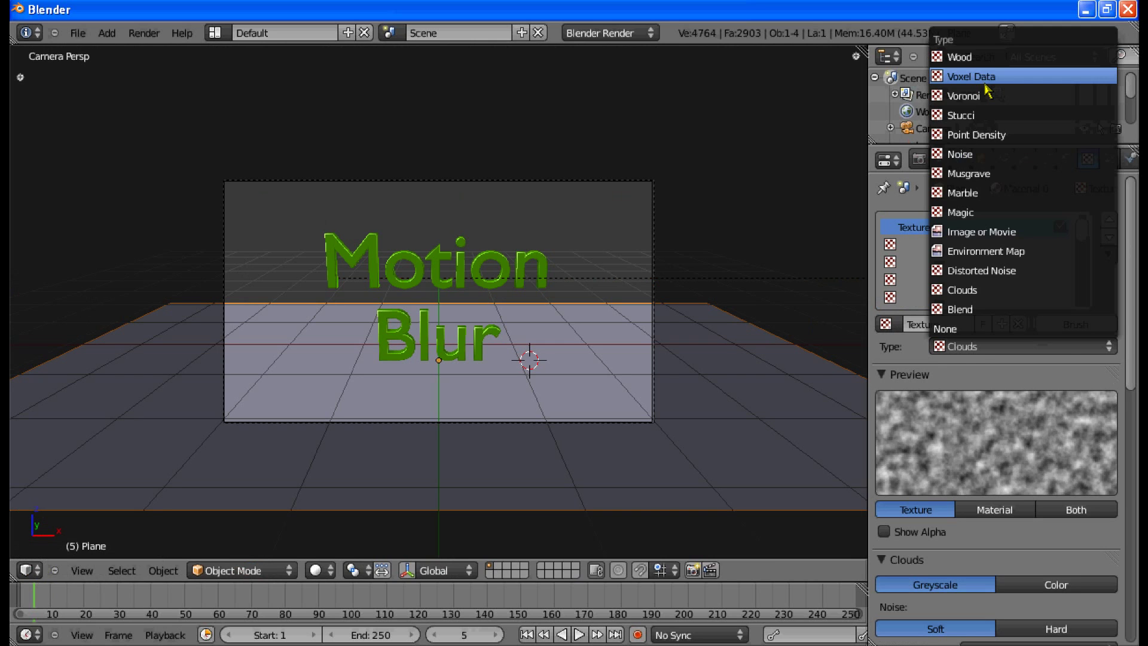
left_click(986, 95)
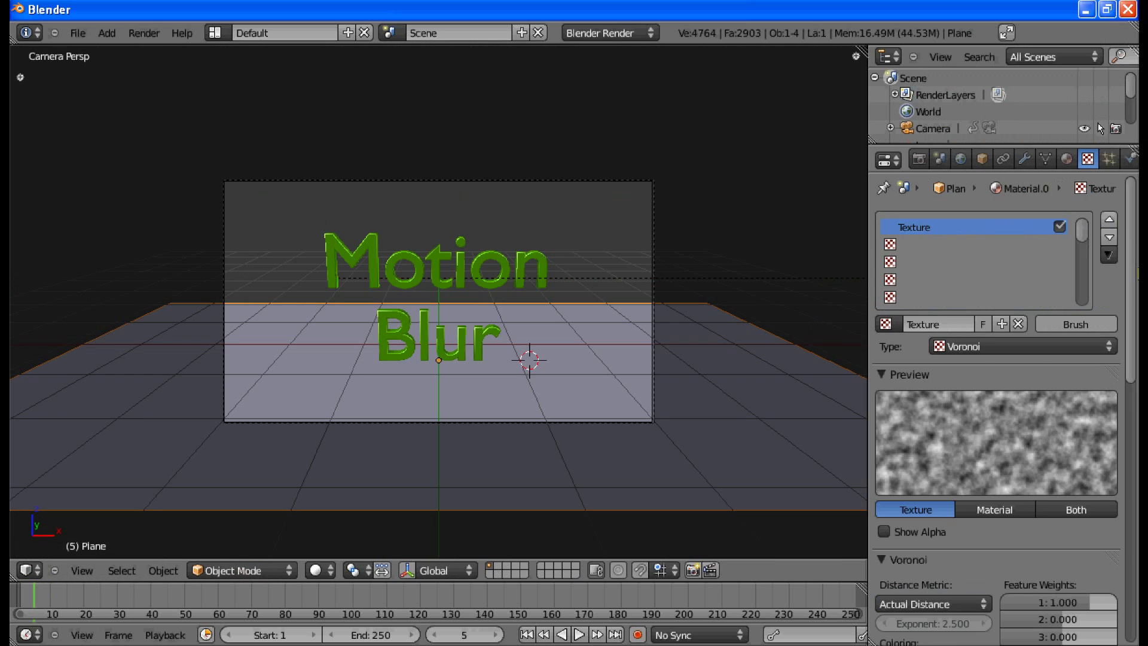
Step: Enable the Voronoi texture's color ramp and set its end stop at position 1.000 to bright blue
scroll(918, 495, "down", 10)
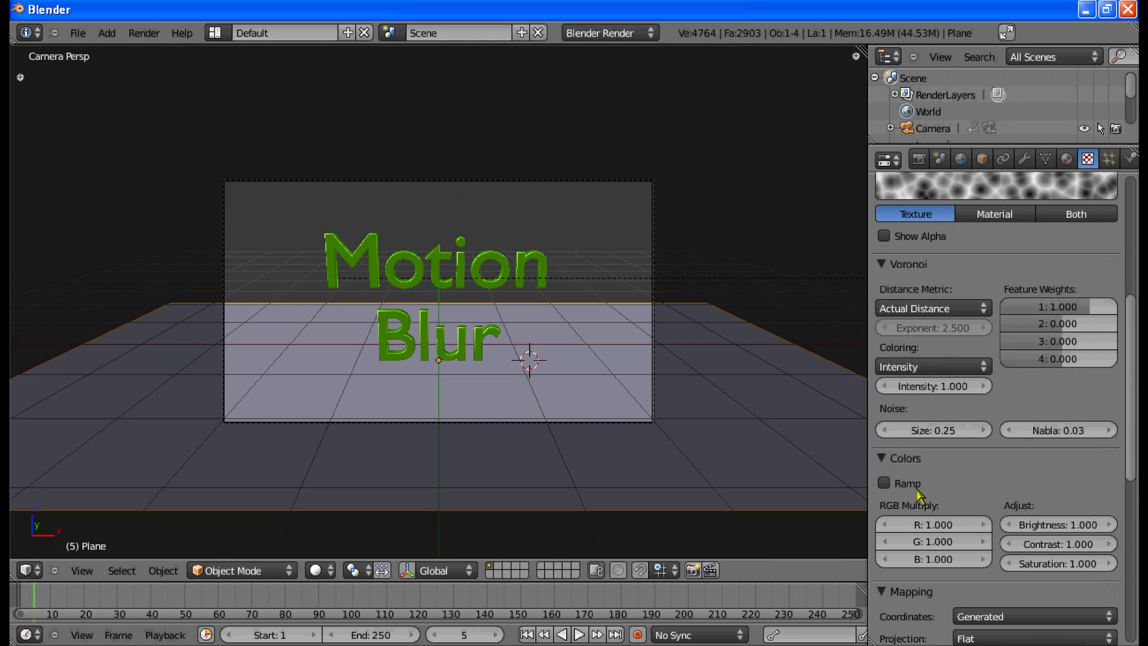
left_click(909, 484)
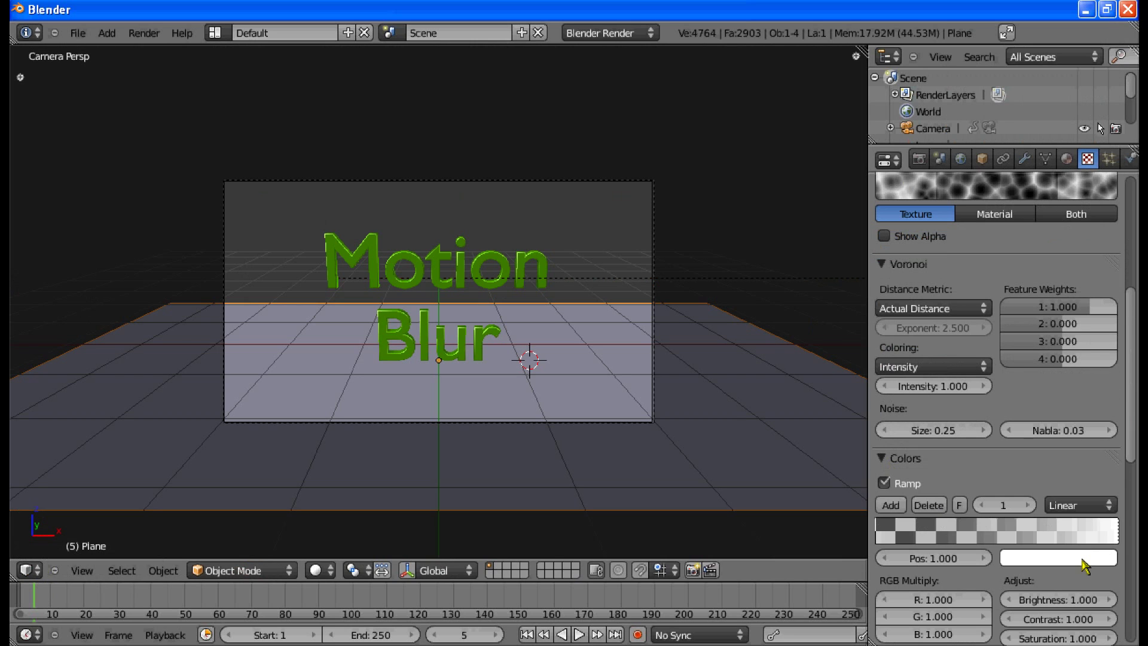
key("ctrl+z")
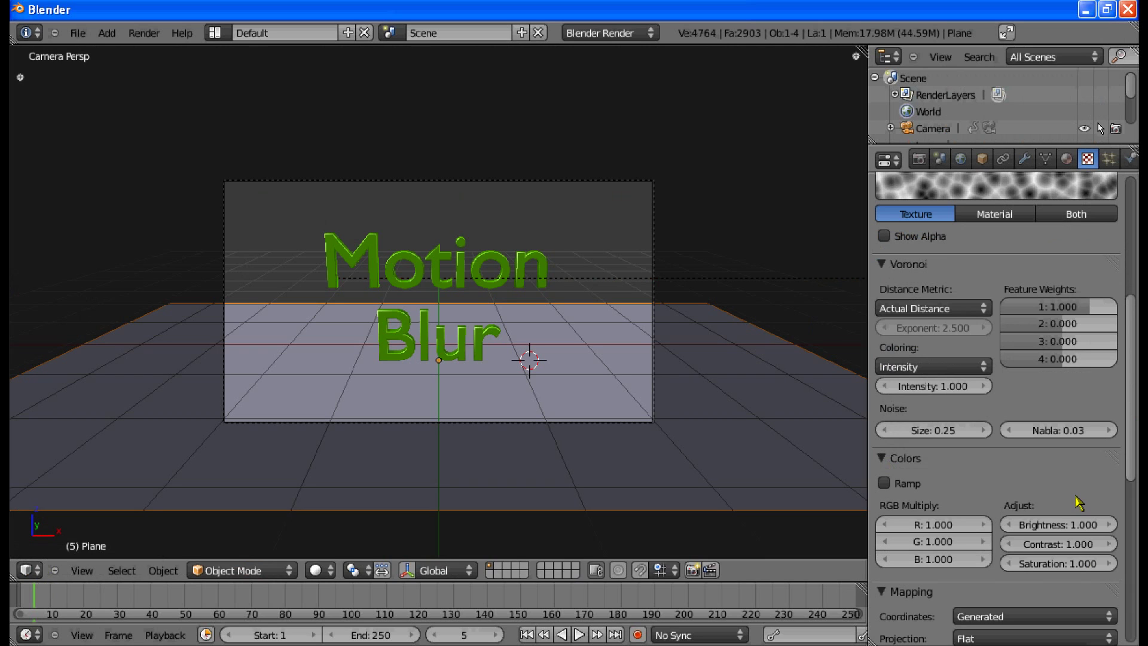
key("ctrl+shift+z")
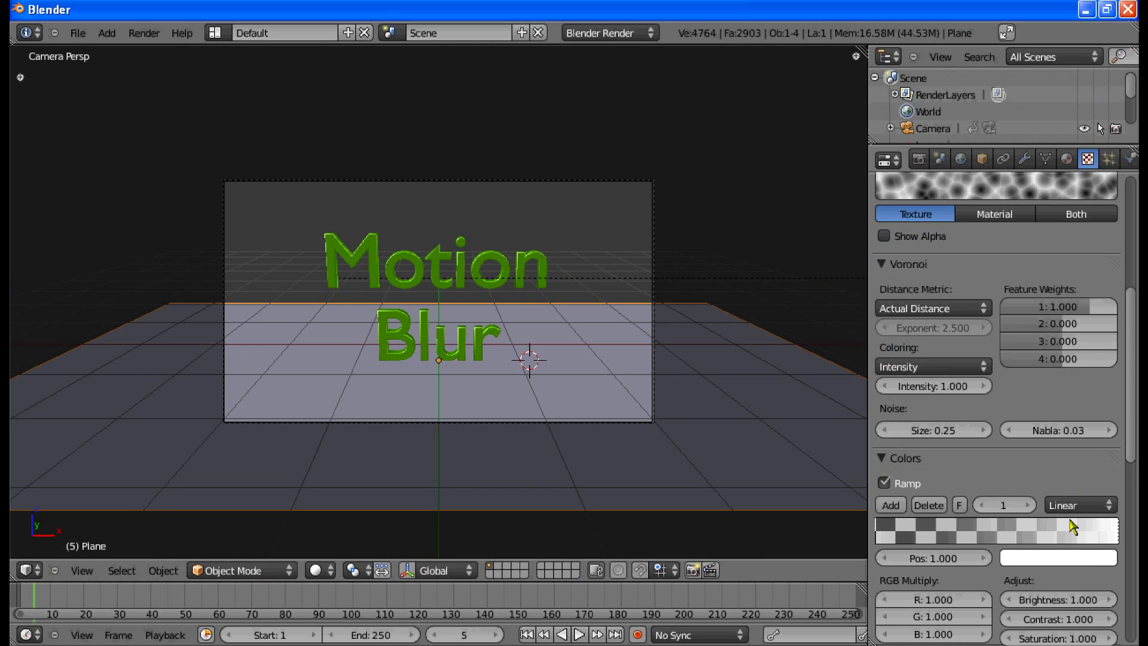
left_click(1034, 559)
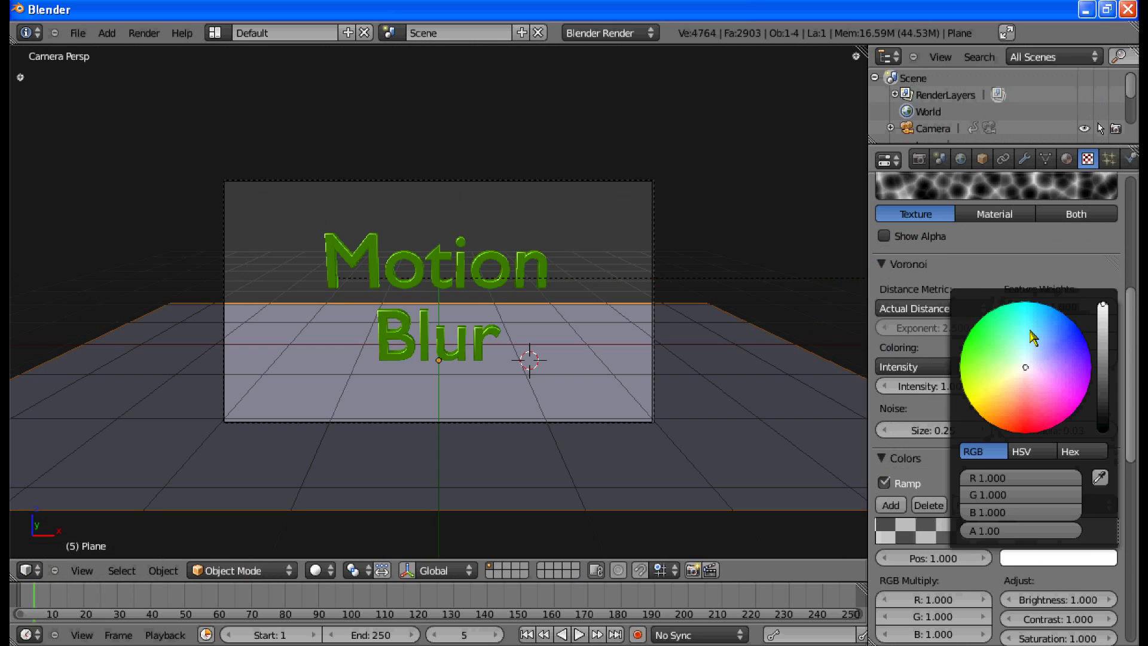
left_click(1041, 311)
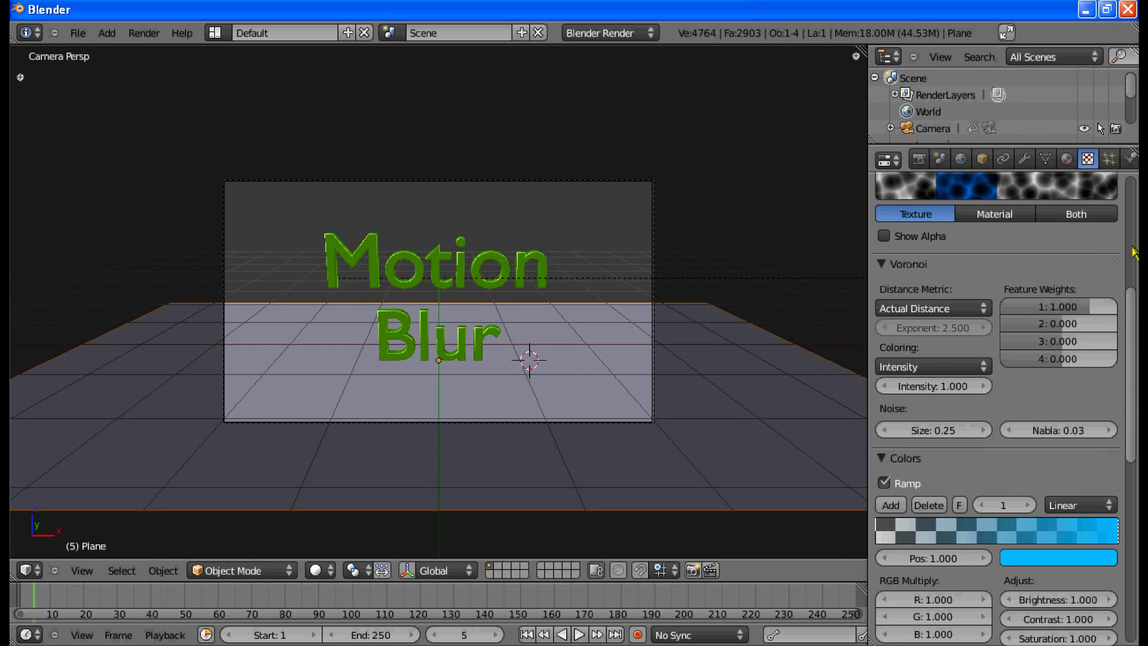
Step: Darken the ground plane material's diffuse color to dark grey
left_click(1067, 160)
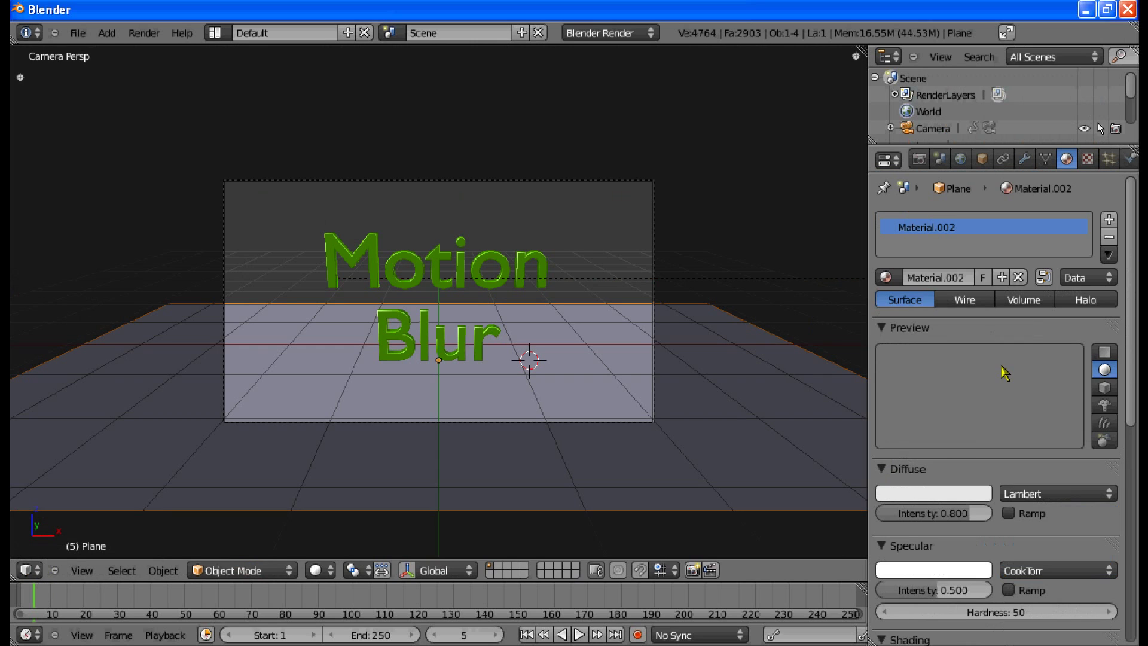
left_click(939, 493)
left_click_drag(977, 263, 979, 362)
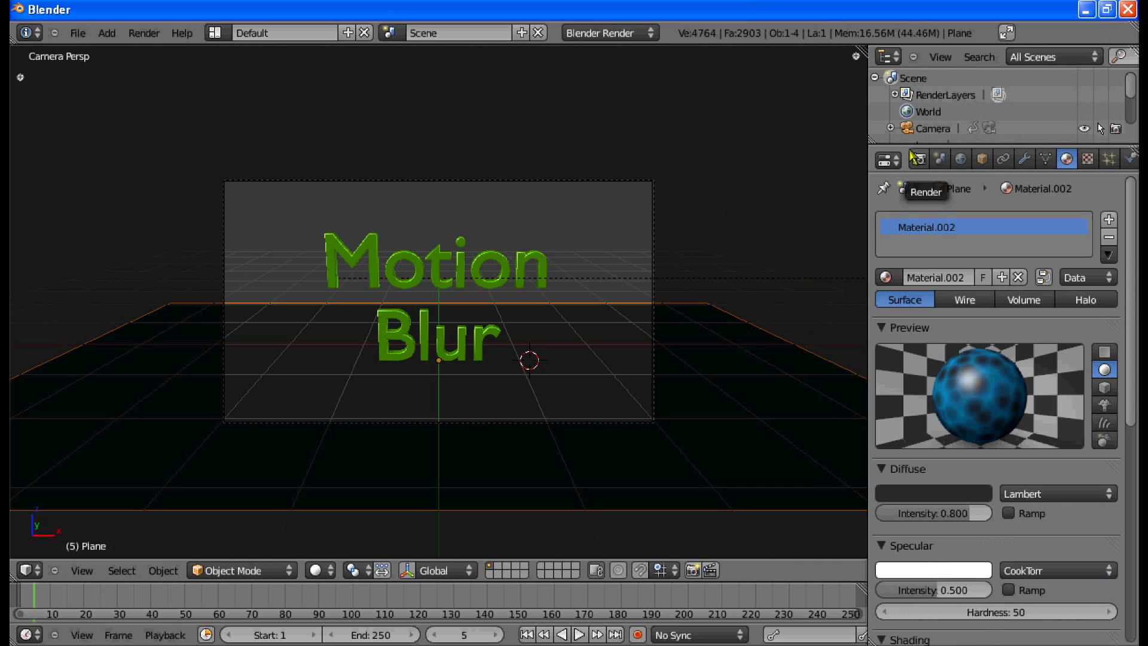
Step: In the right side view, raise the sun lamp and rotate it to aim diagonally down through the scene's center
key("KP_3")
right_click(219, 244)
key("g")
left_click(219, 158)
key("r")
left_click(463, 416)
key("r")
left_click(475, 416)
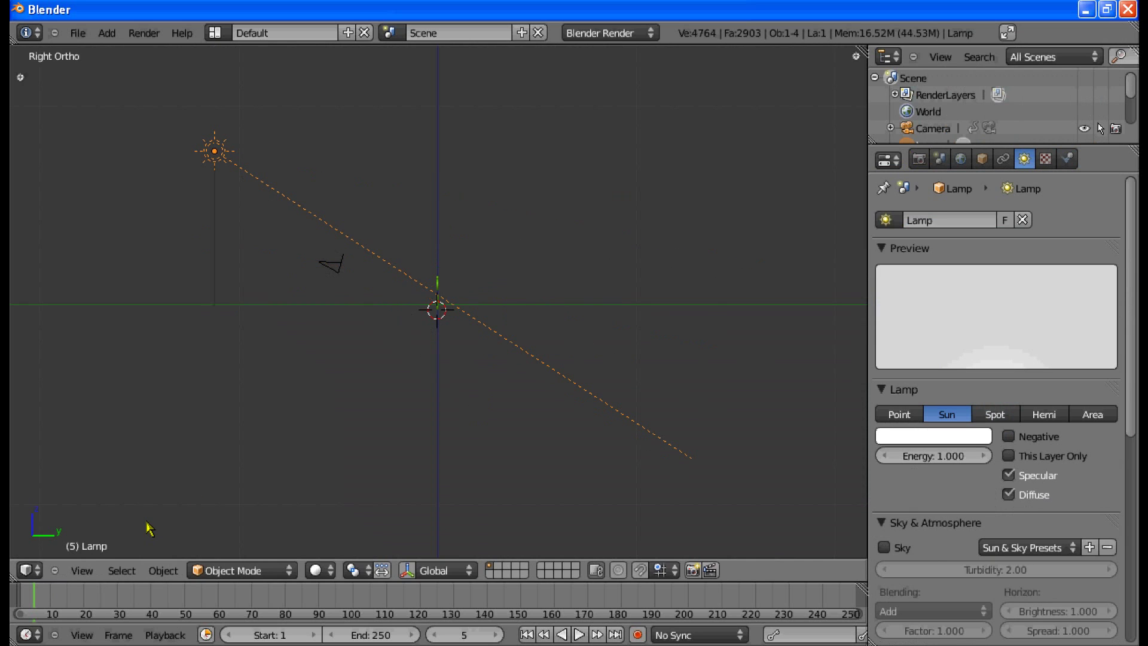
Step: In the compositor, link the Vector Blur image output to the Composite node and render the current frame
left_click(26, 570)
left_click(72, 401)
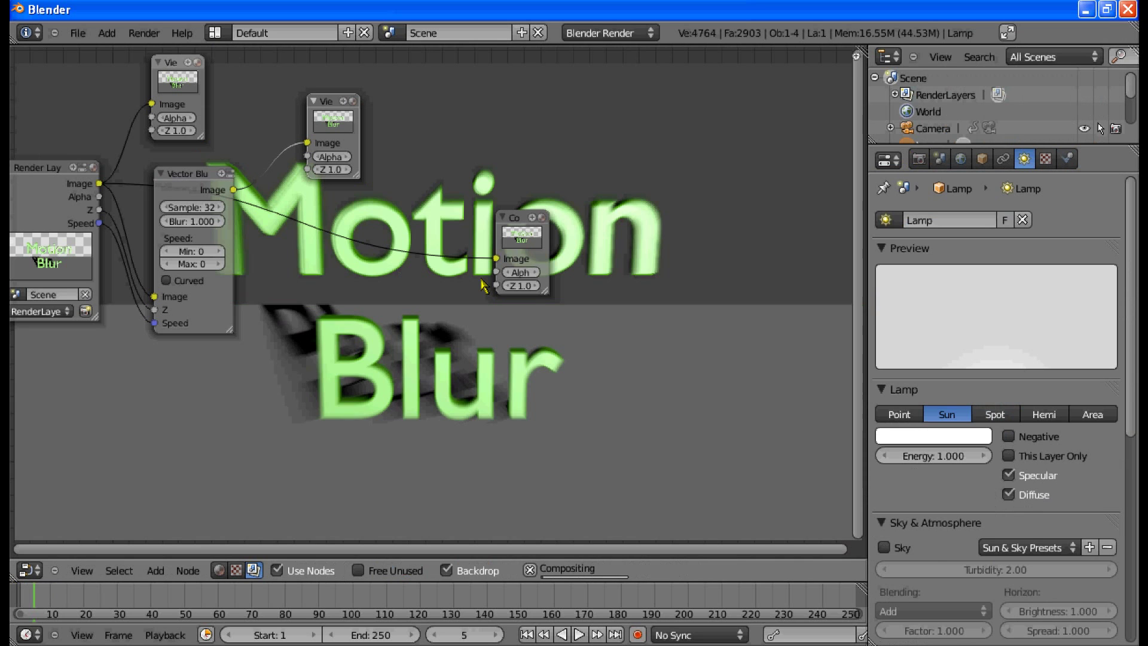
left_click_drag(233, 189, 497, 259)
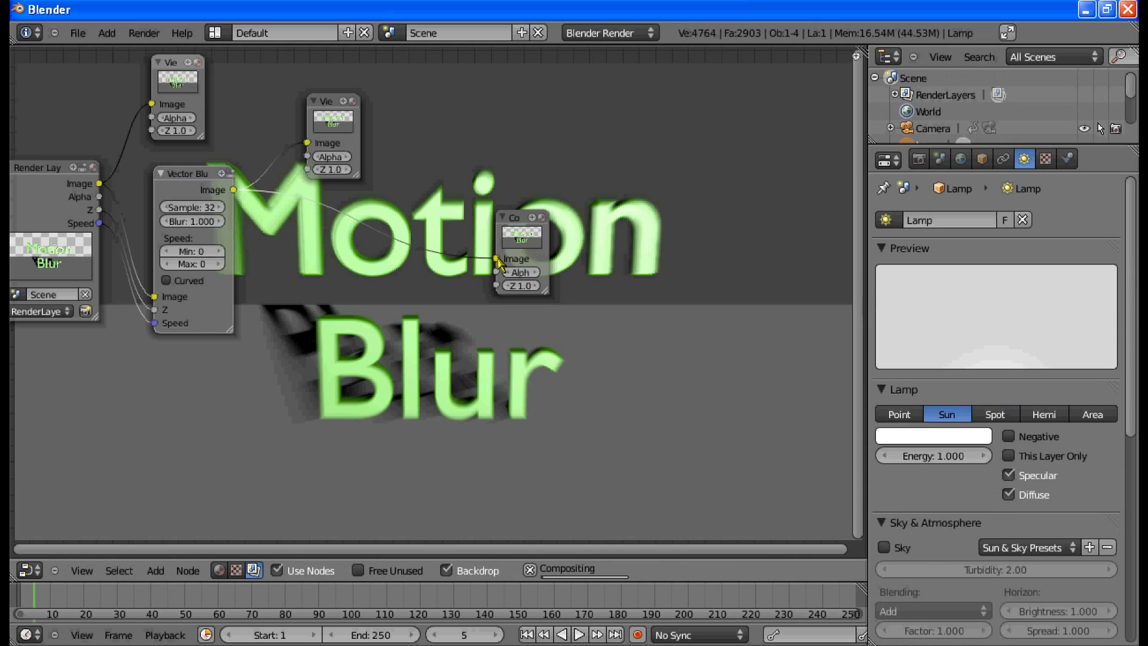
key("F12")
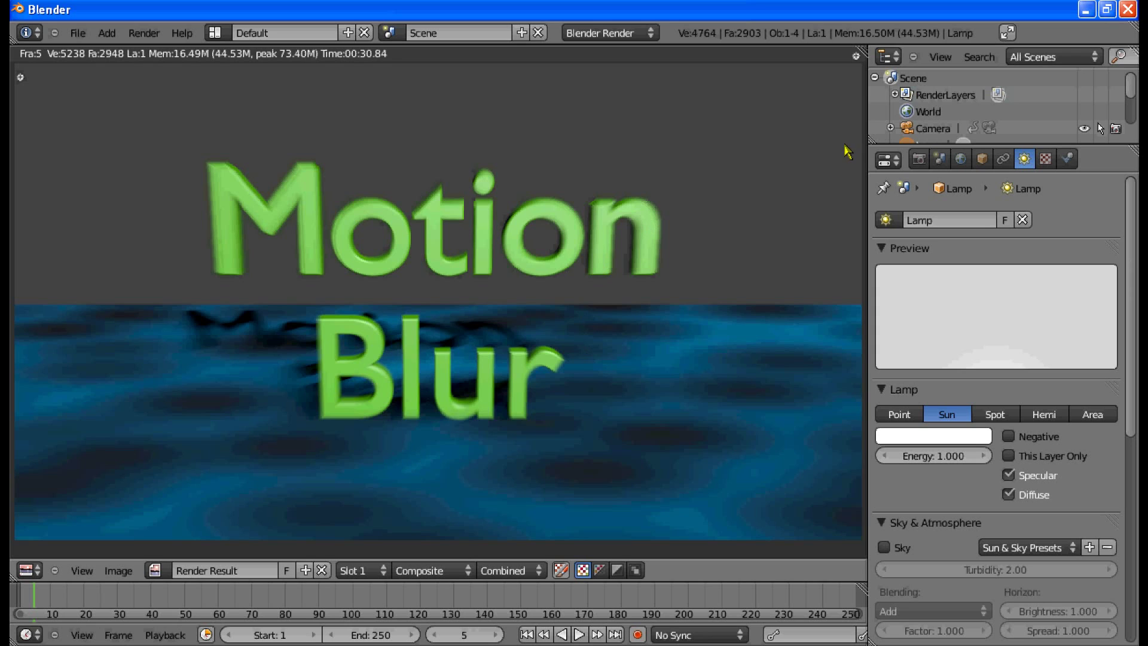
Step: Expand the Full Sample Motion Blur render settings, switch the option on and off again, and collapse them
left_click(920, 159)
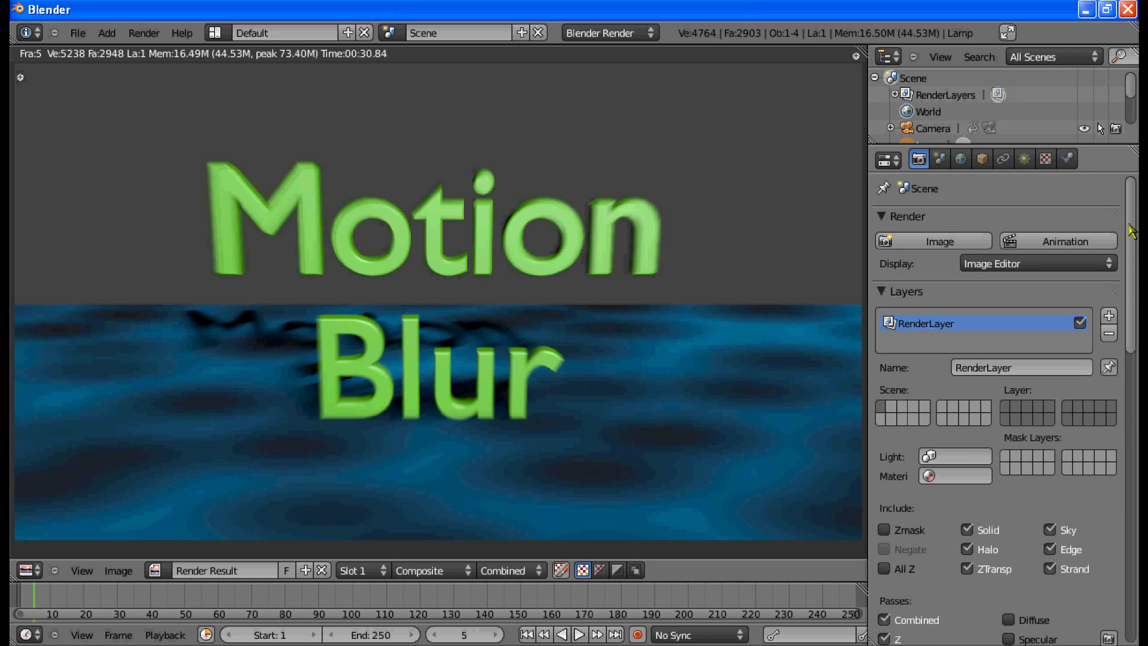
scroll(1136, 328, "down", 5)
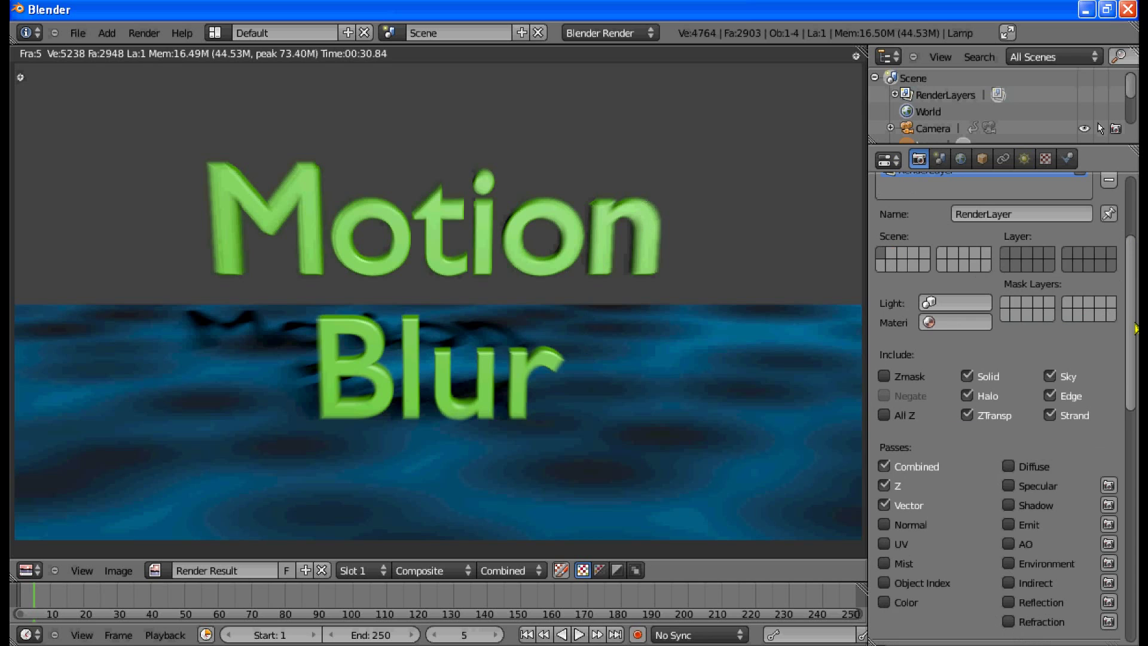
left_click_drag(1136, 328, 1136, 507)
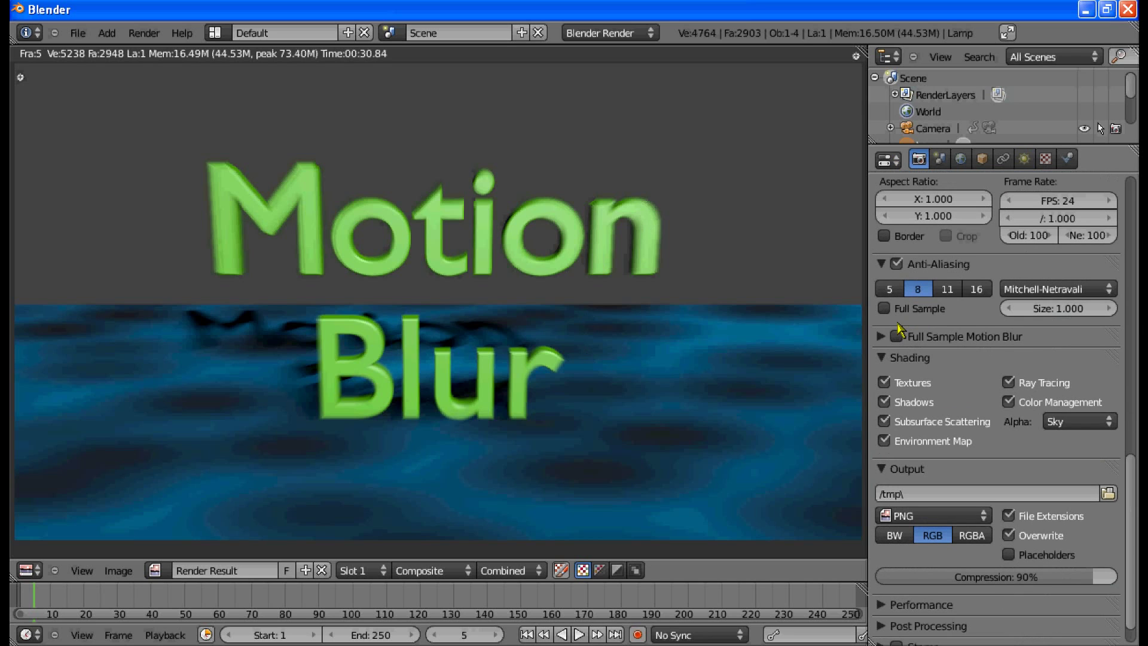
left_click(881, 337)
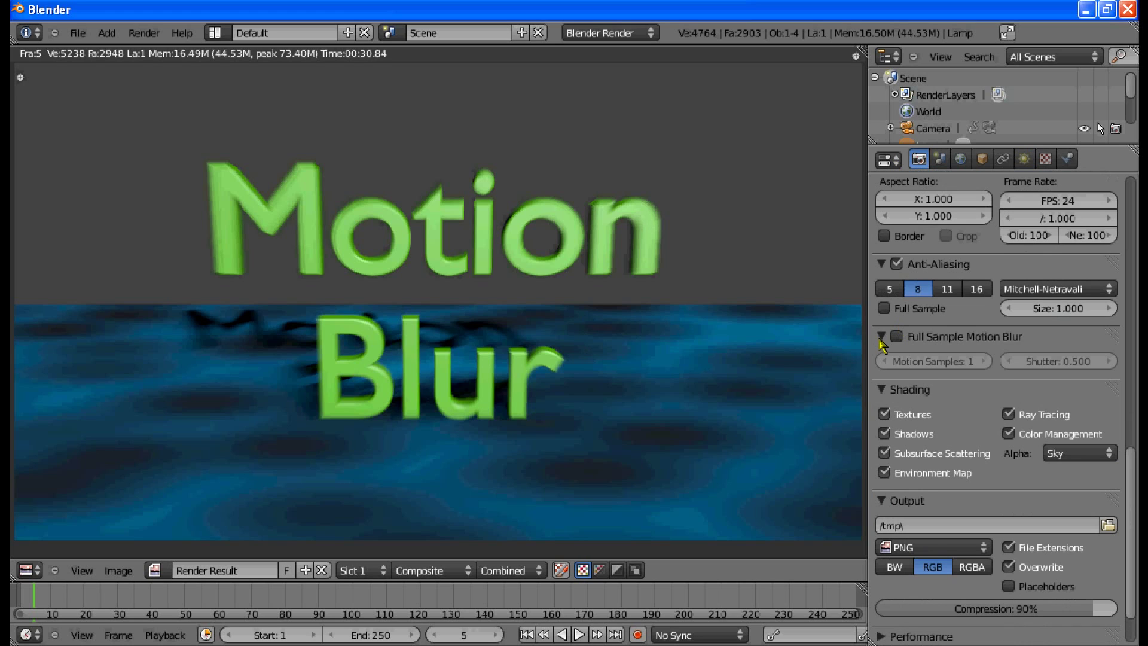
left_click(896, 337)
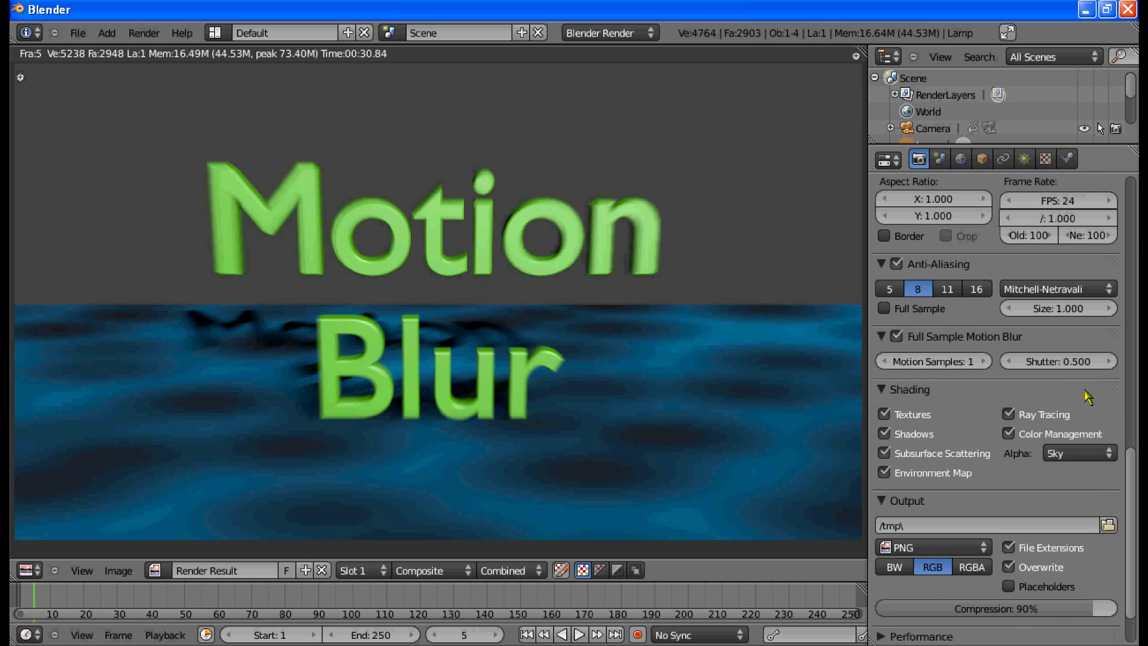
left_click(896, 337)
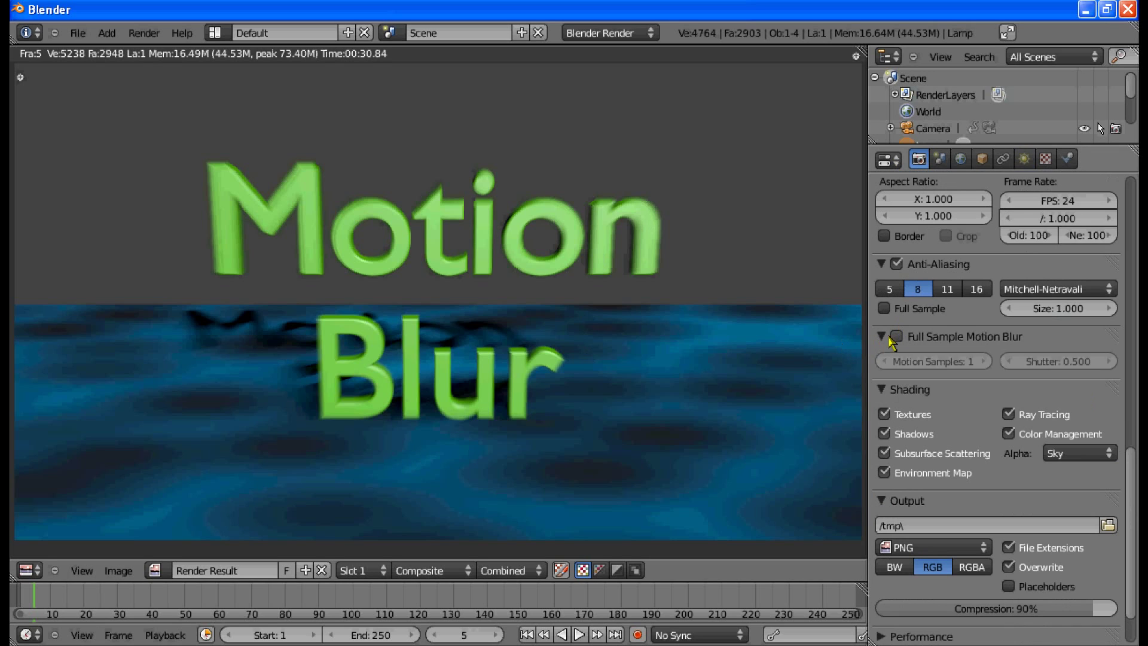
left_click(933, 336)
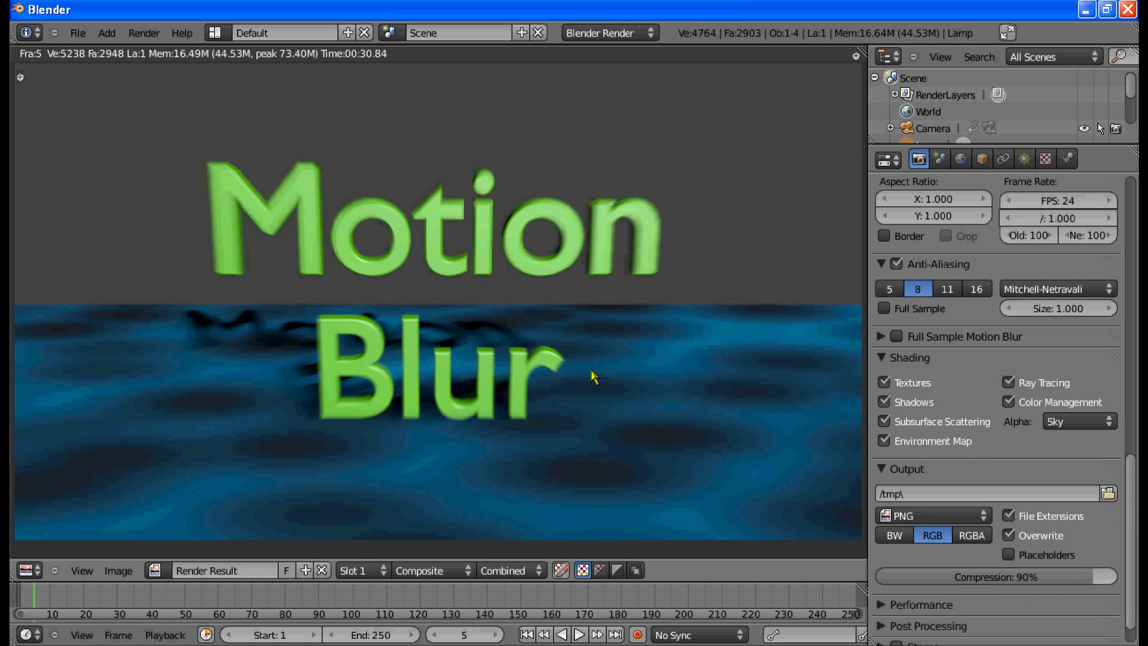